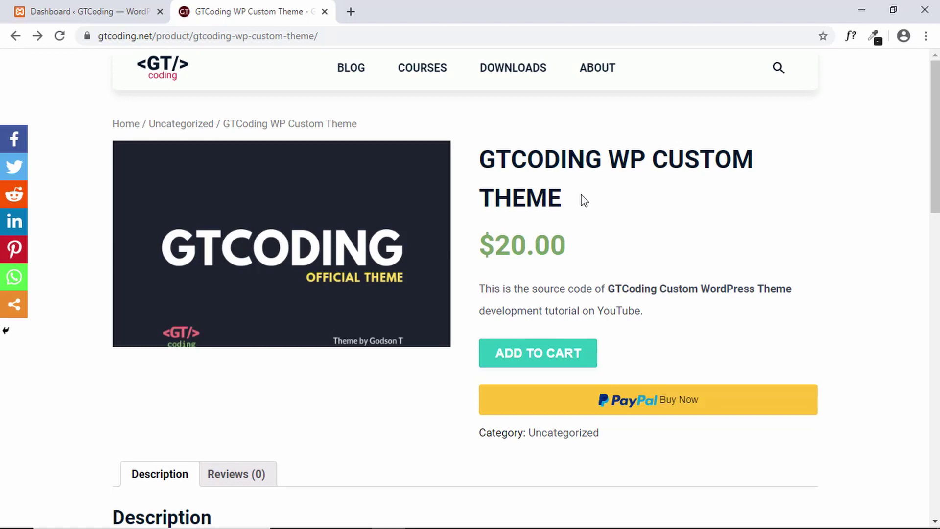
Switch from the gtcoding.net product page to the local WordPress admin Dashboard
left_click(97, 13)
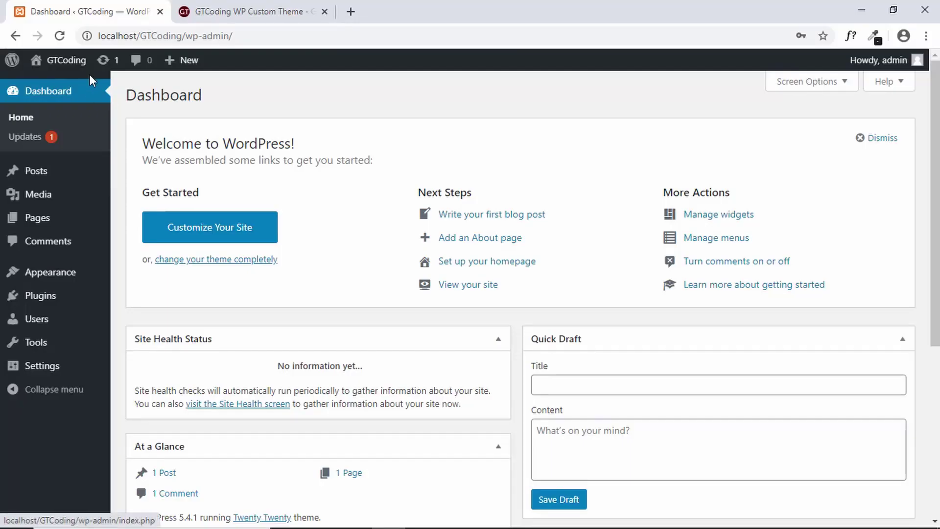
Choose GTCoding.zip as the theme file in the Appearance > Themes upload form
mouse_move(79, 66)
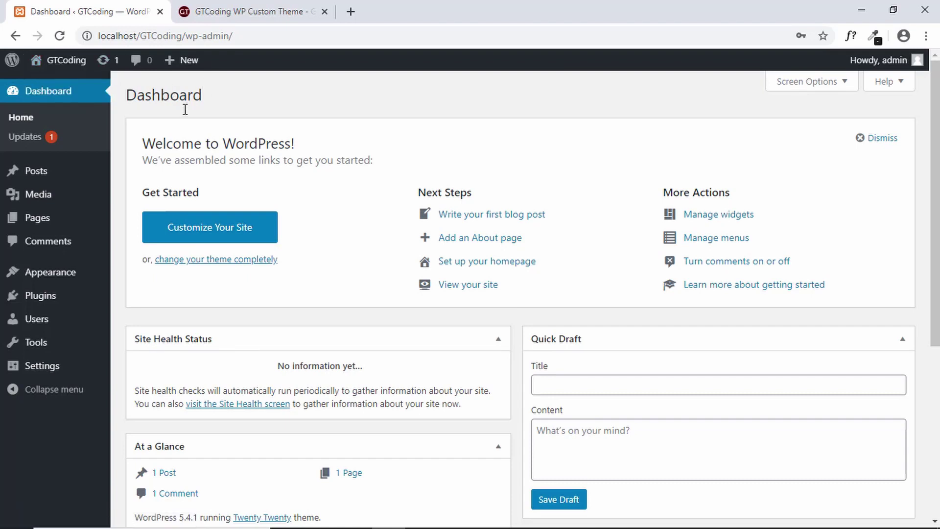
mouse_move(50, 274)
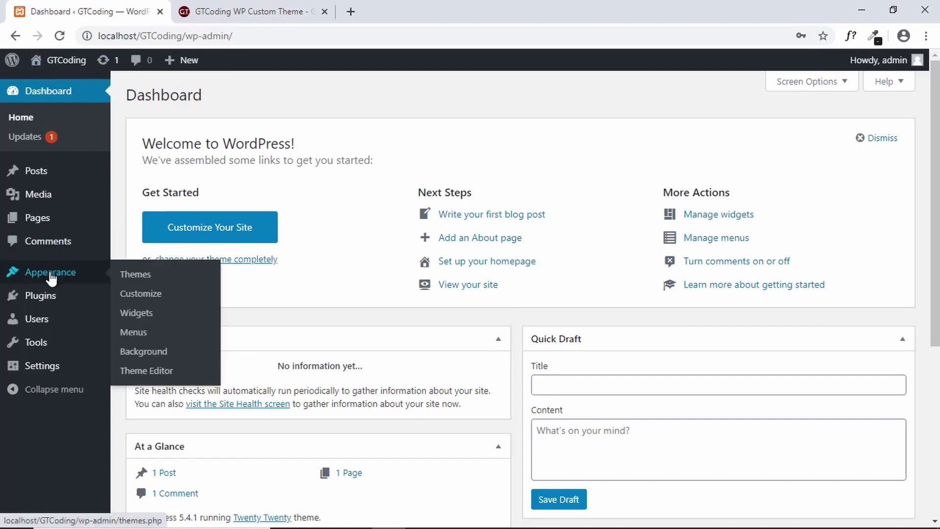
left_click(137, 278)
key("ctrl+Tab")
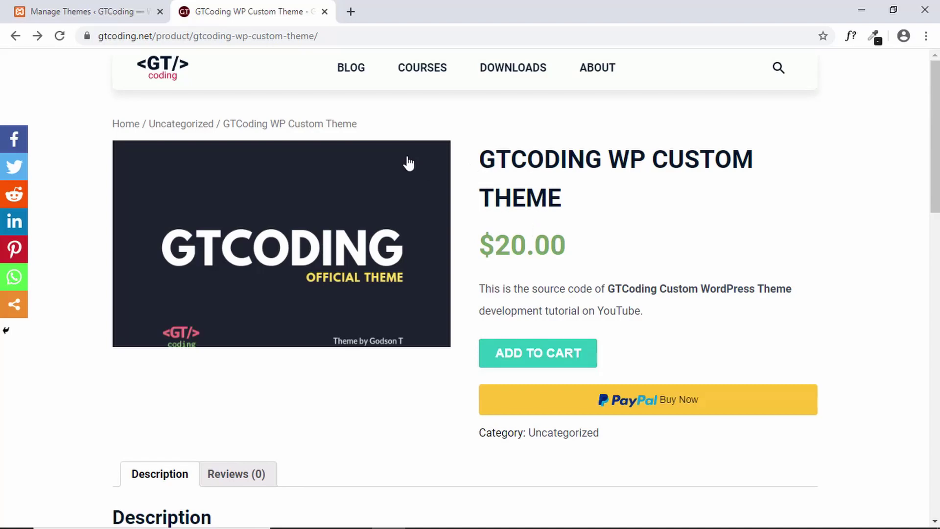
left_click(80, 17)
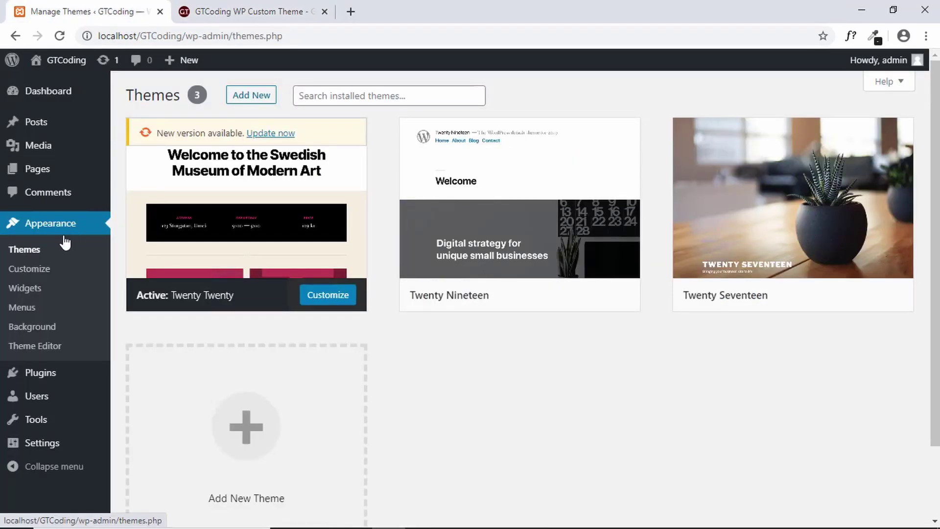
left_click(262, 98)
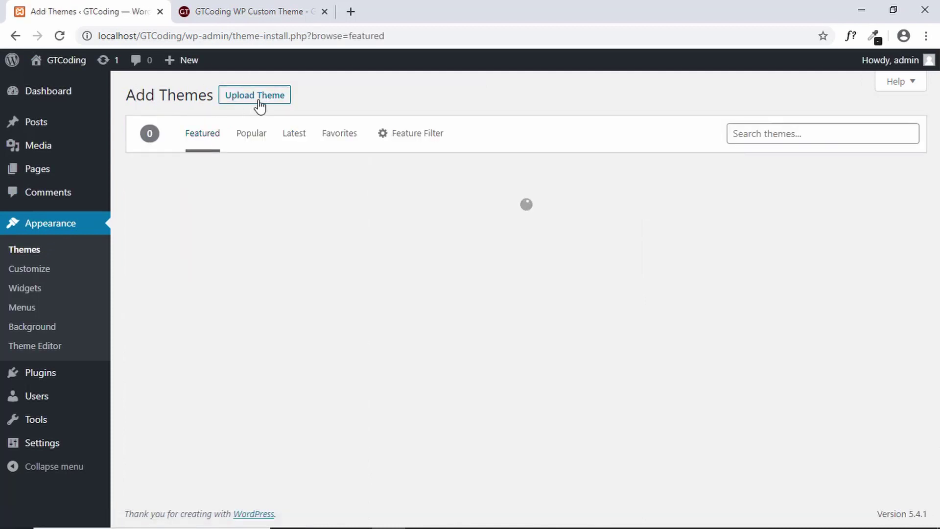
left_click(260, 104)
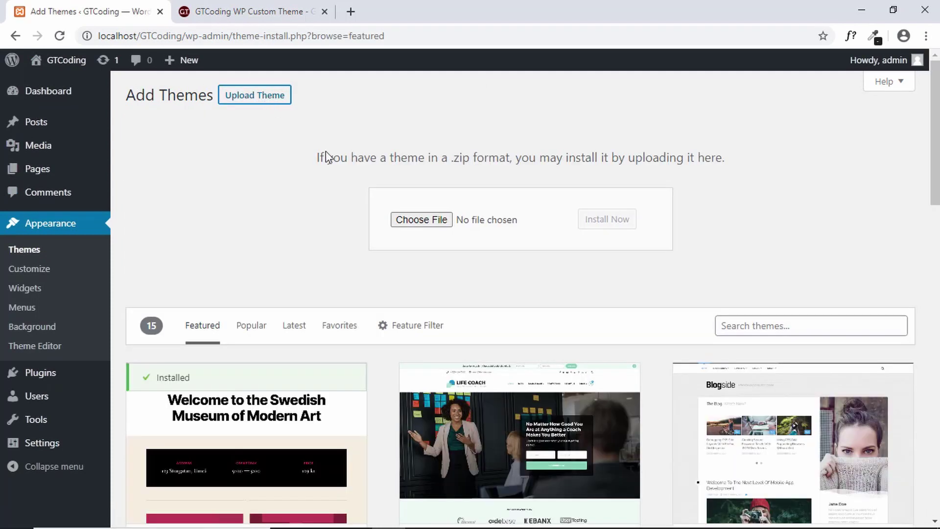
left_click(421, 220)
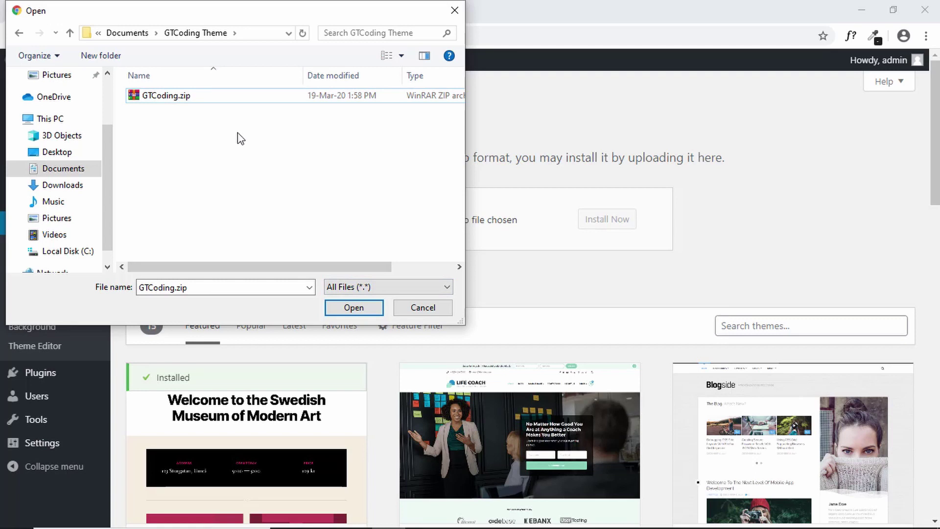
left_click(367, 310)
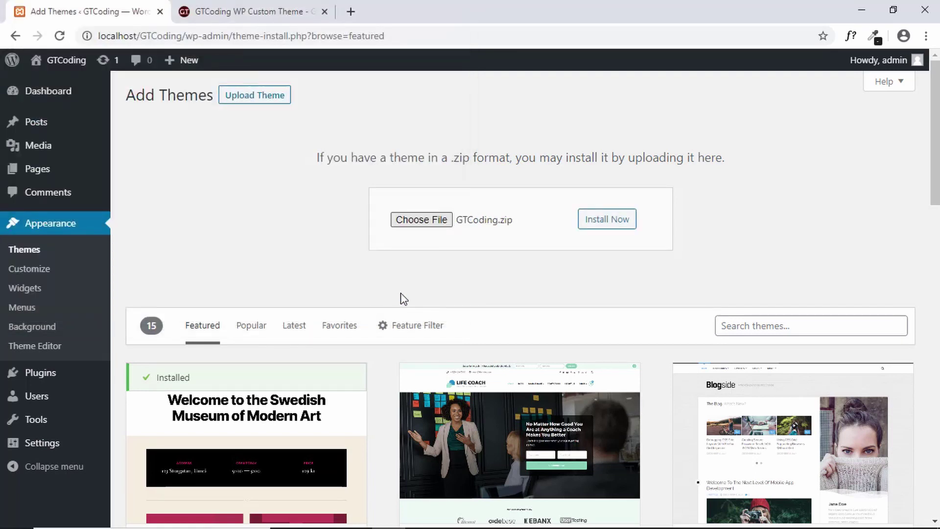
Install the GTCoding.zip theme and activate the GTCoding Theme
left_click(618, 225)
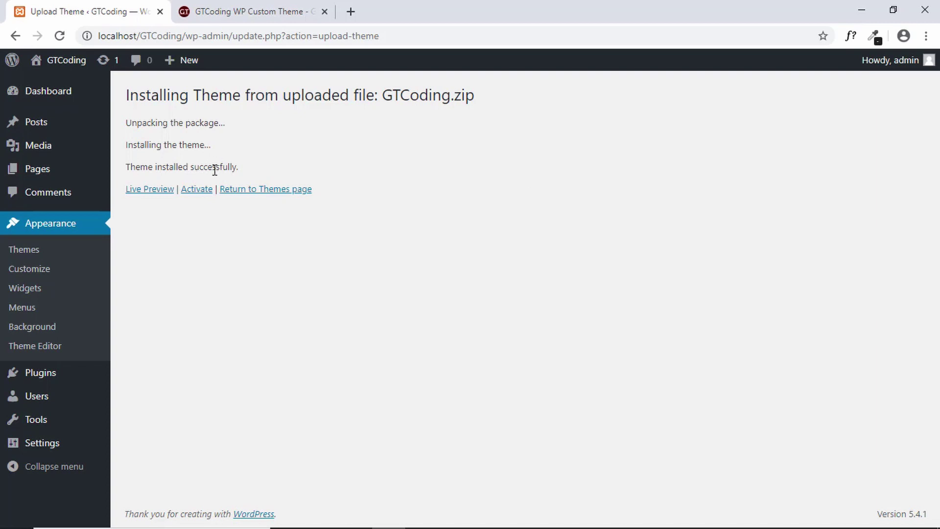
left_click(199, 192)
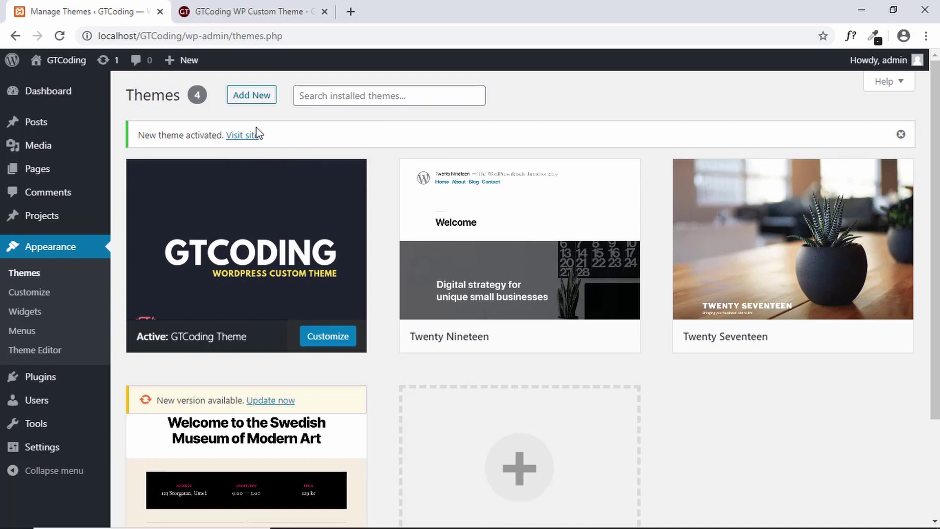
Create a new page, dismiss the editor welcome tour, and title it 'About'
mouse_move(64, 179)
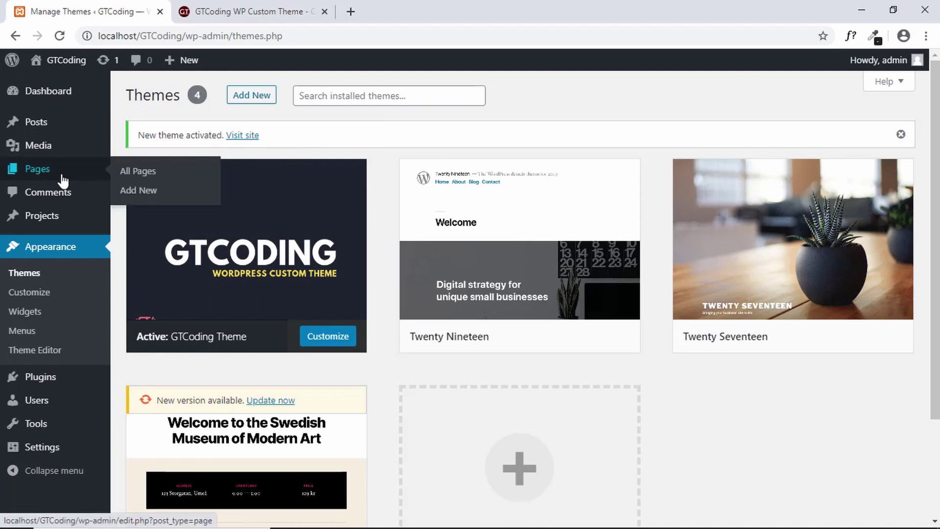
left_click(135, 196)
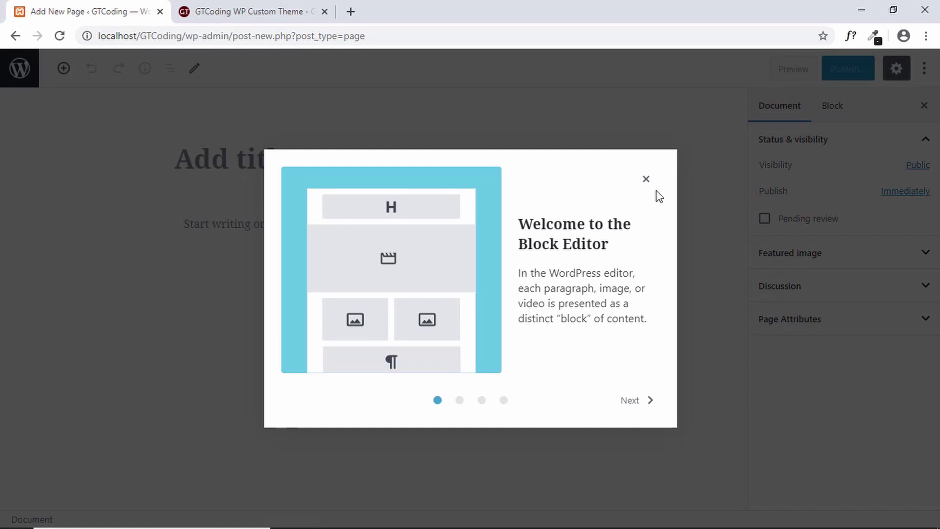
left_click(646, 179)
left_click(320, 152)
type("A")
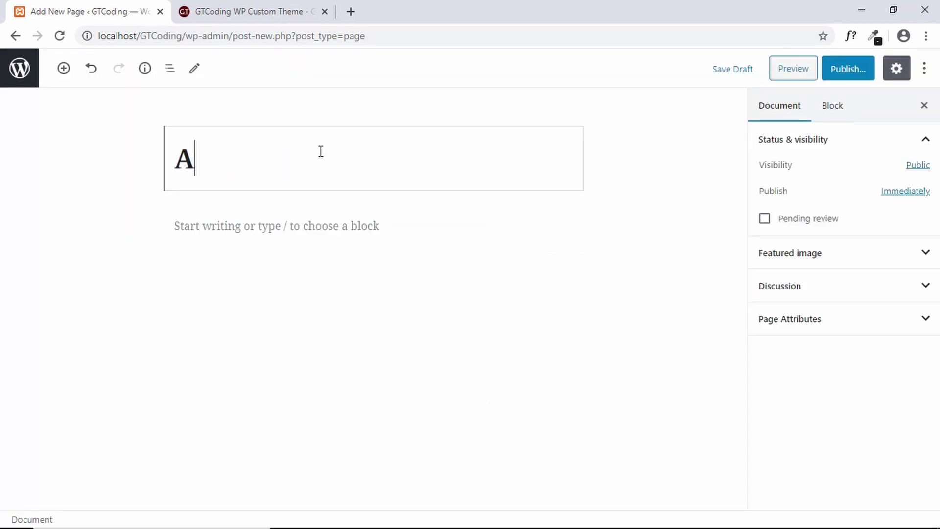
type("bout")
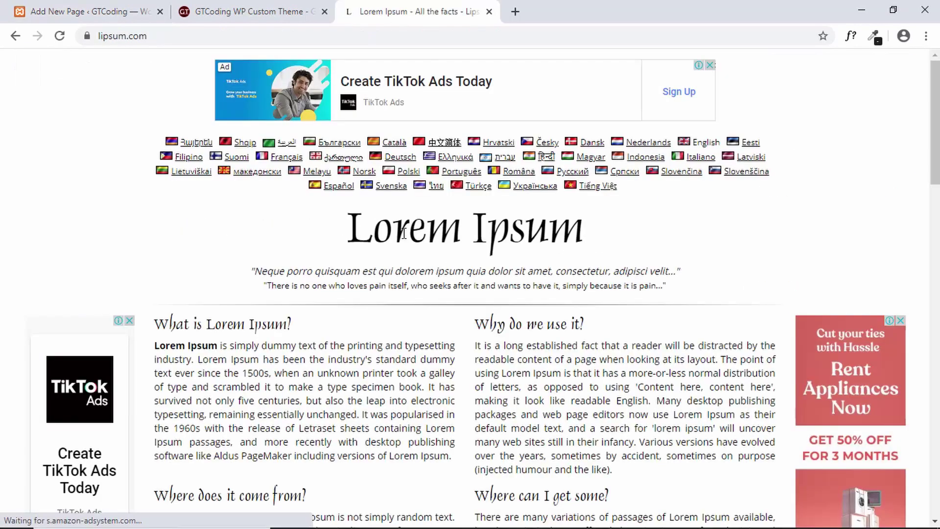
Generate Lorem Ipsum on lipsum.com, select the first four paragraphs, and return to the editor
scroll(370, 252, "down", 12)
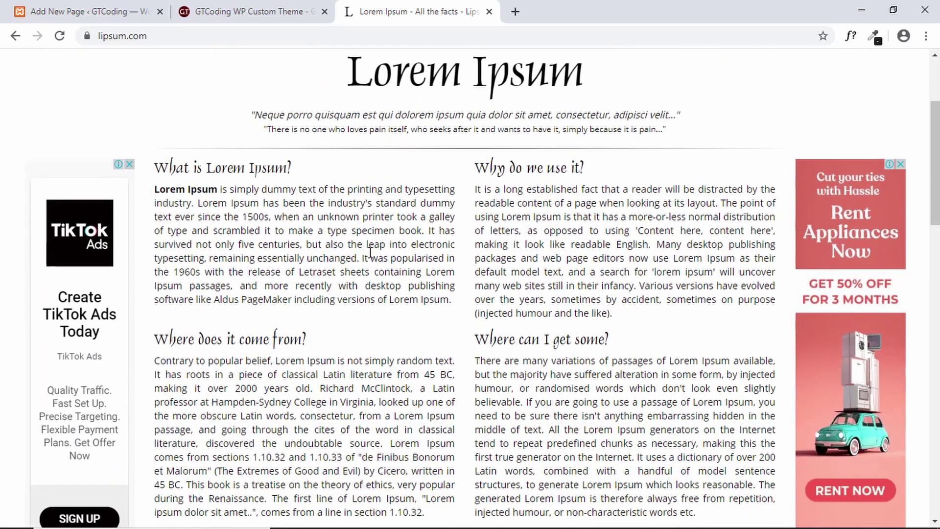
scroll(656, 181, "up", 2)
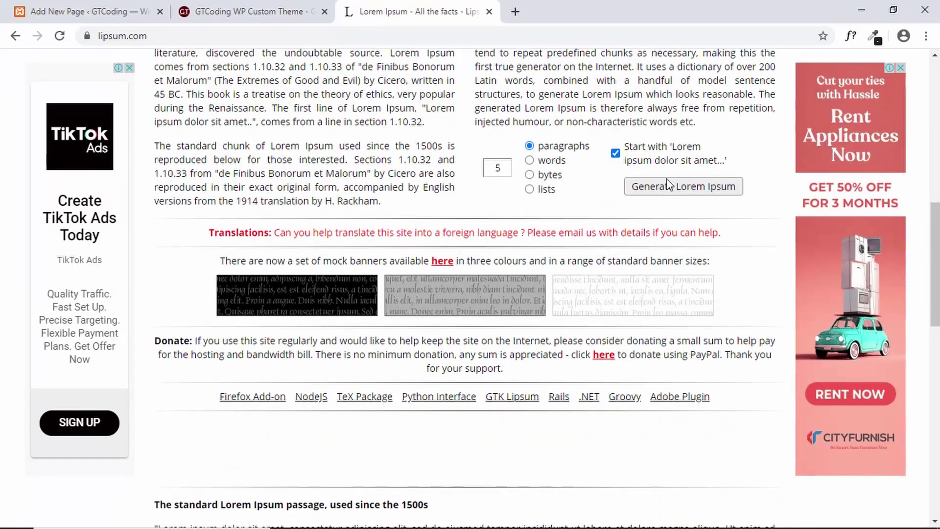
left_click(666, 186)
scroll(477, 208, "down", 2)
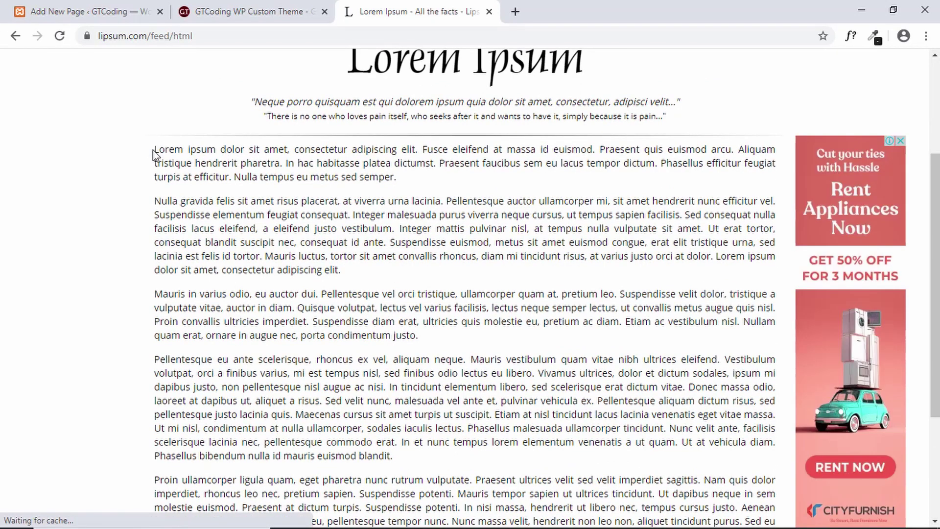
left_click_drag(154, 150, 397, 456)
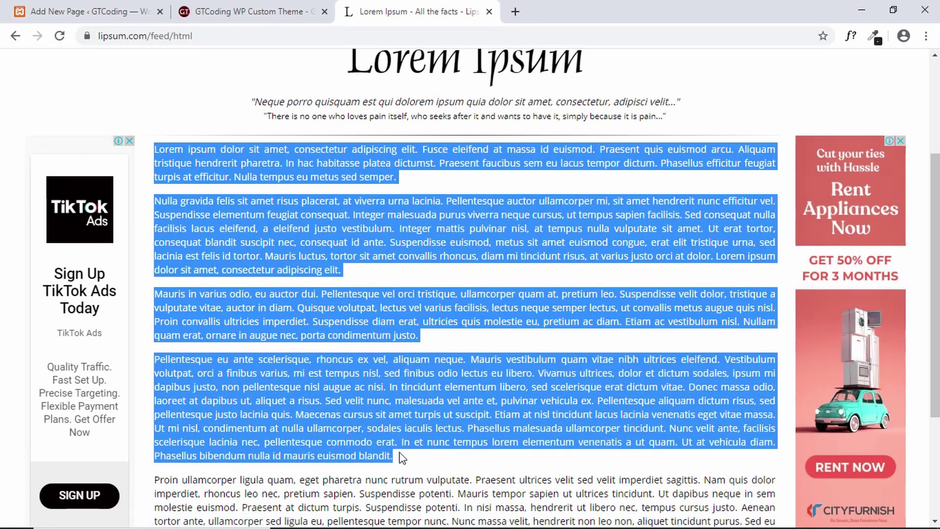
key("ctrl+1")
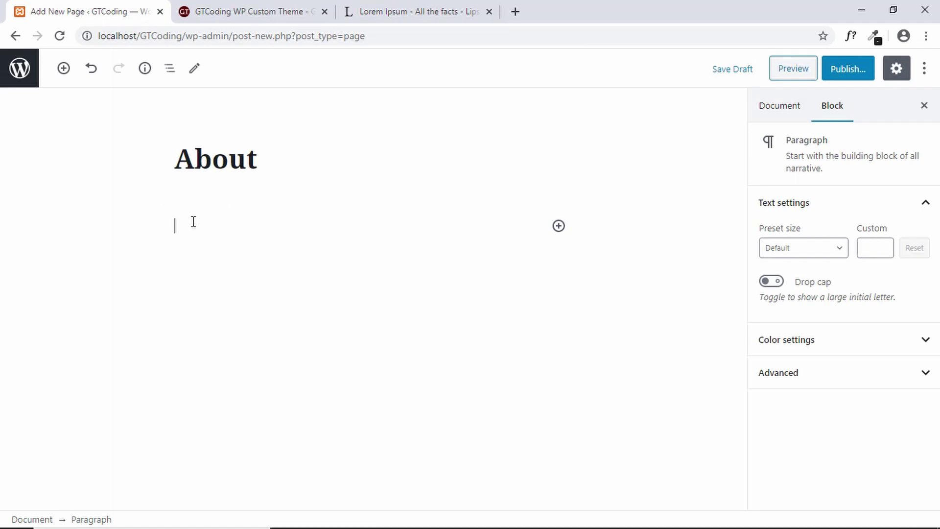
Paste the four Lorem Ipsum paragraphs into the About page and publish it
key("ctrl+v")
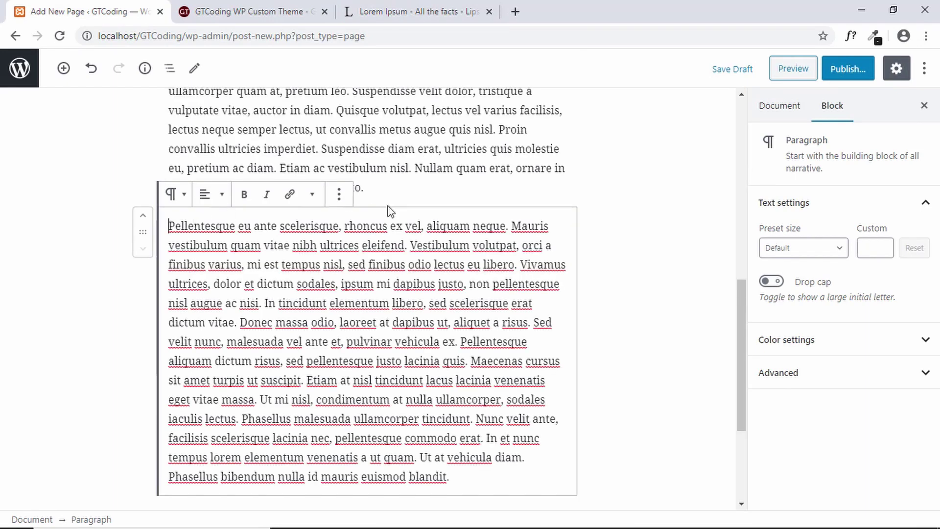
left_click(850, 72)
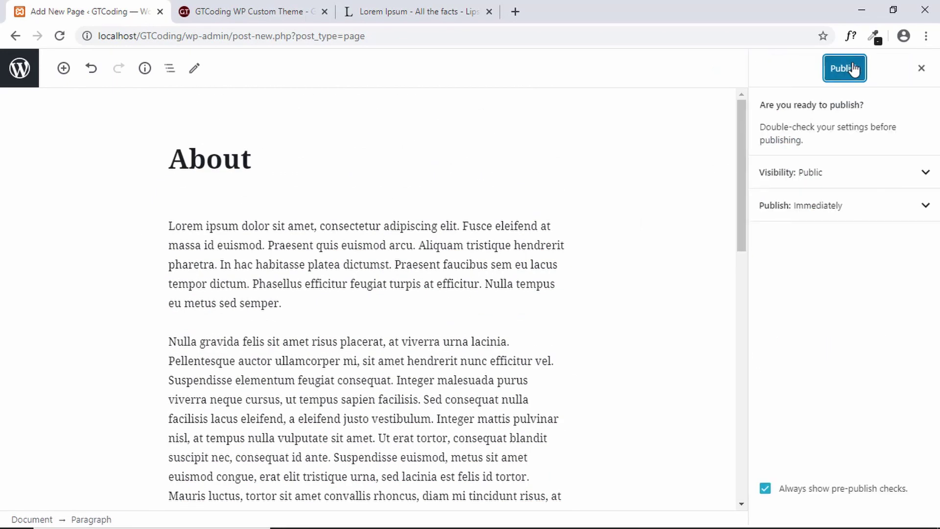
left_click(844, 72)
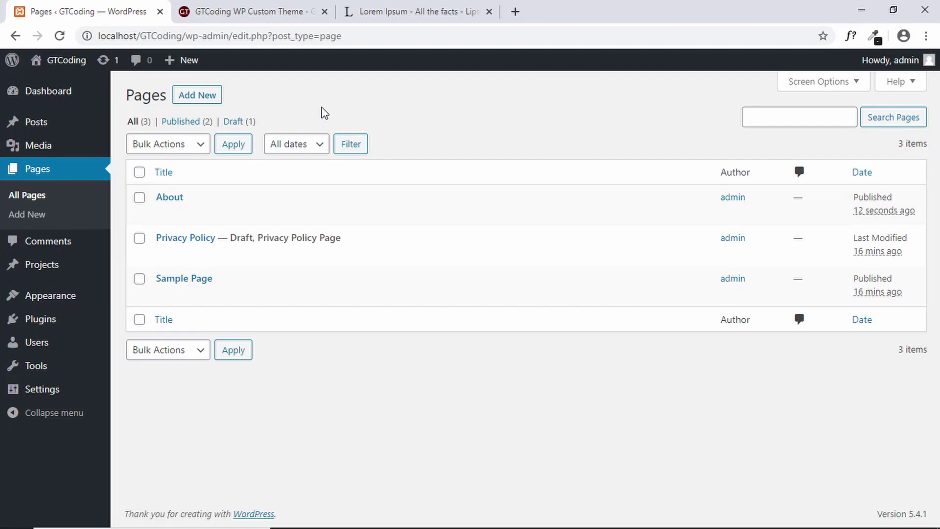
Create a new page titled 'Contact' and publish it
left_click(200, 98)
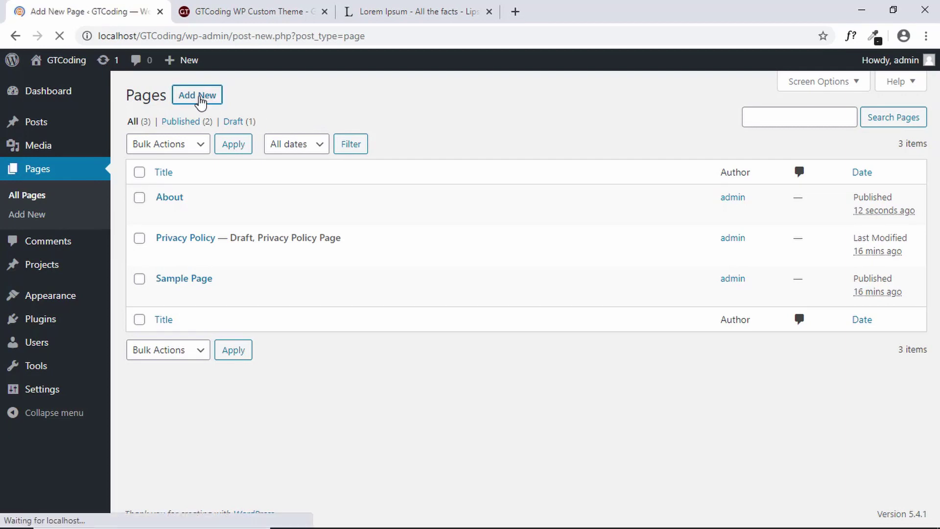
type("Contac")
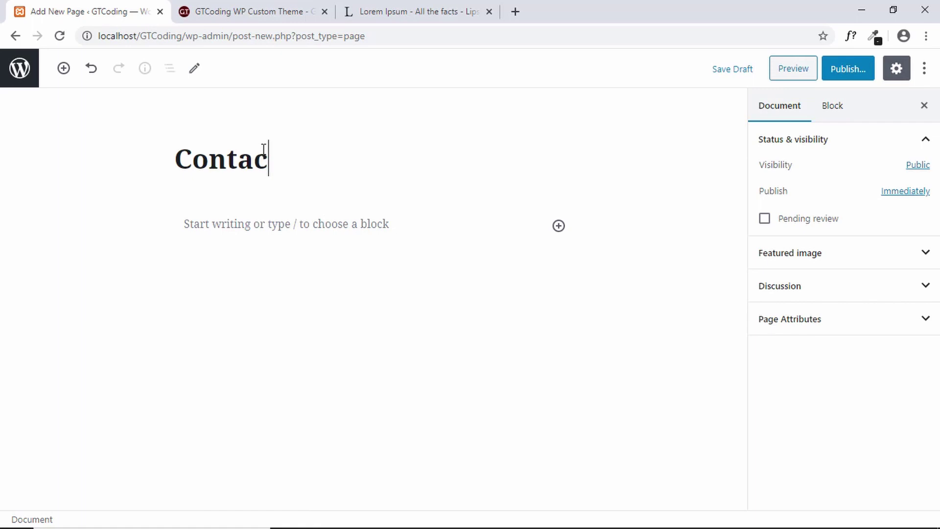
type("t")
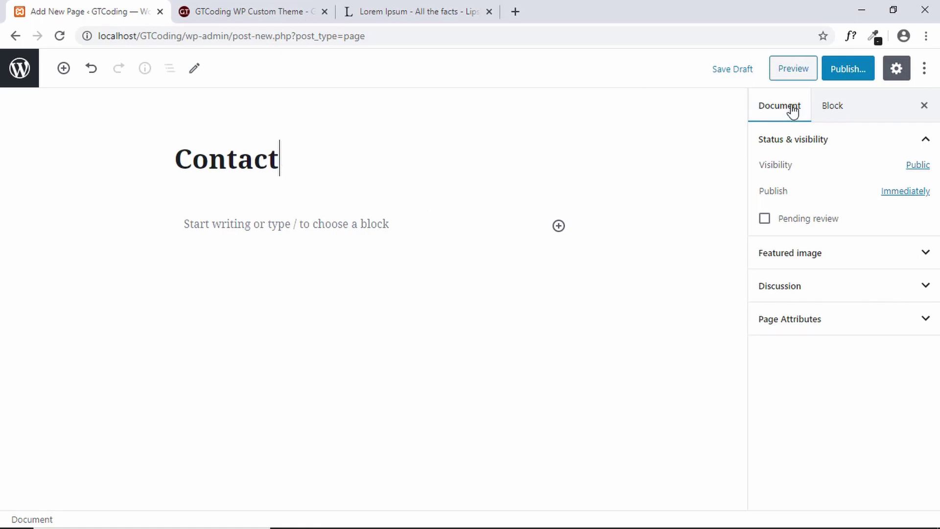
left_click(854, 71)
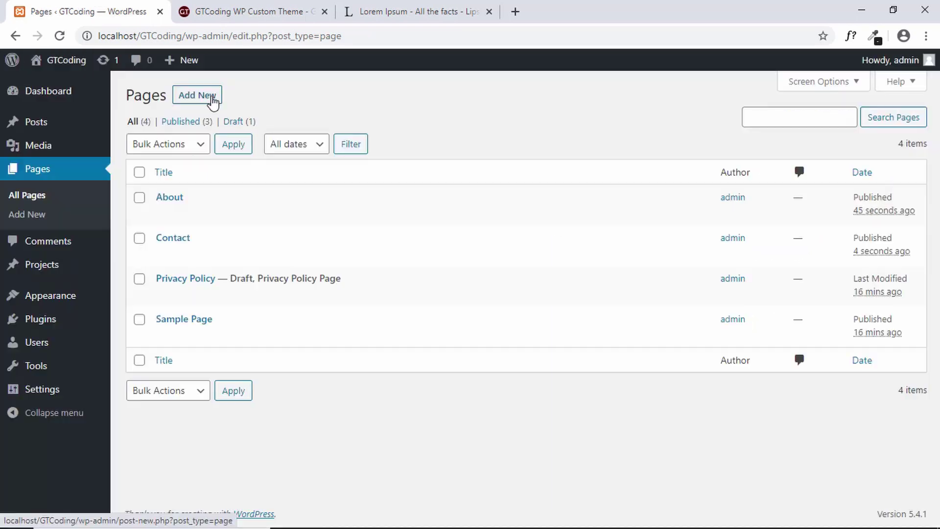
Create a new page titled 'Blog' and publish it
left_click(208, 99)
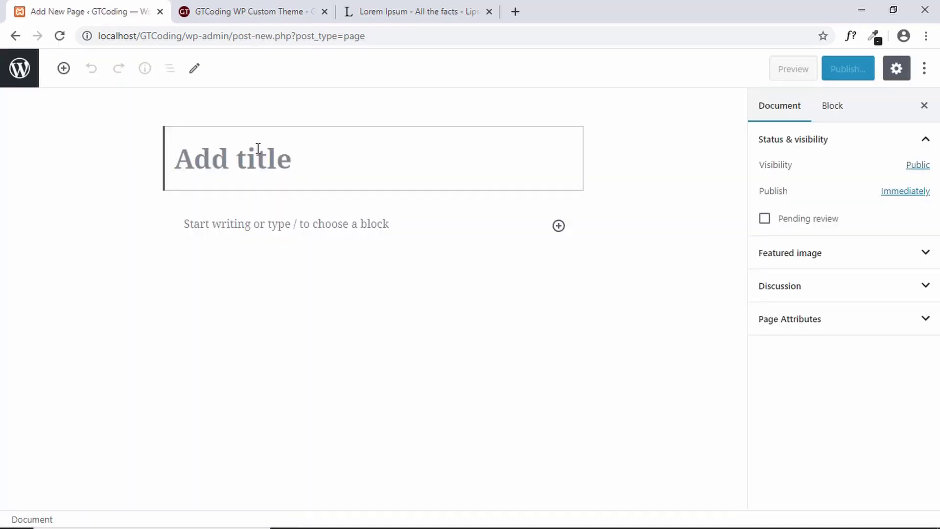
type("Blog")
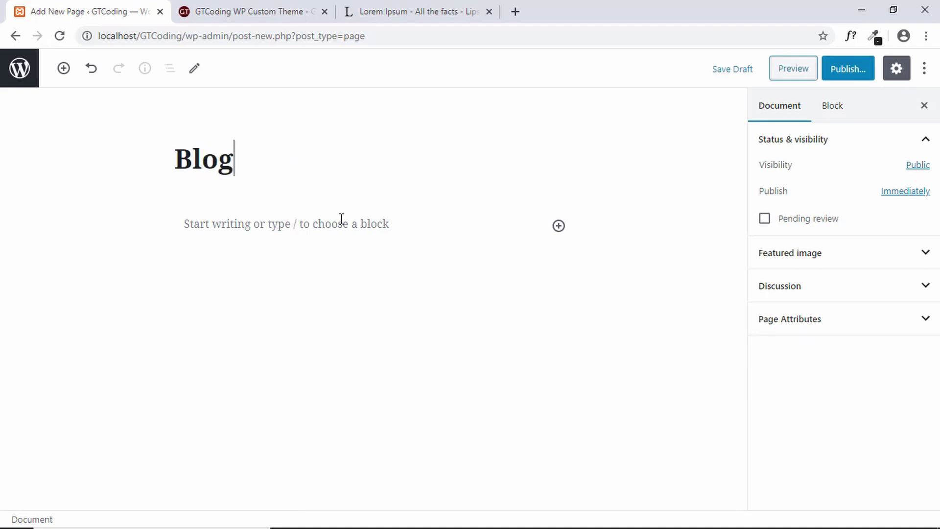
left_click(855, 70)
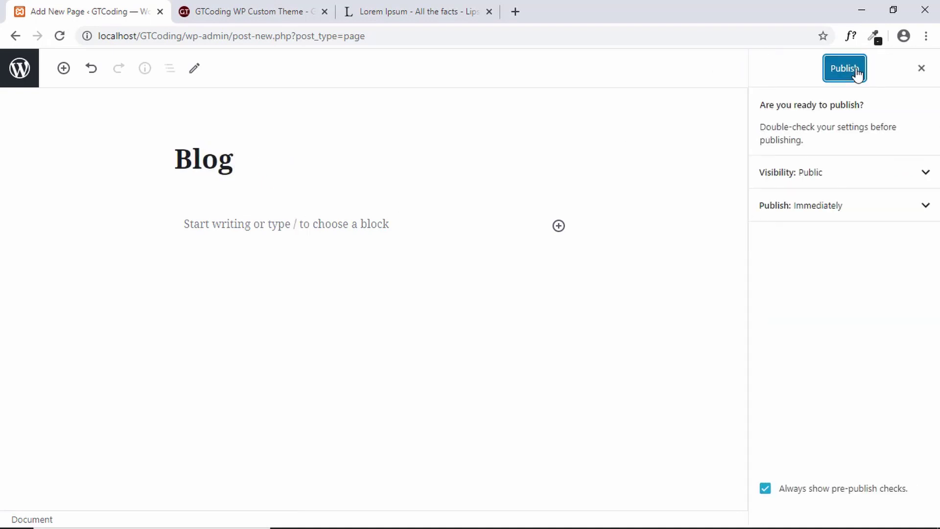
left_click(855, 71)
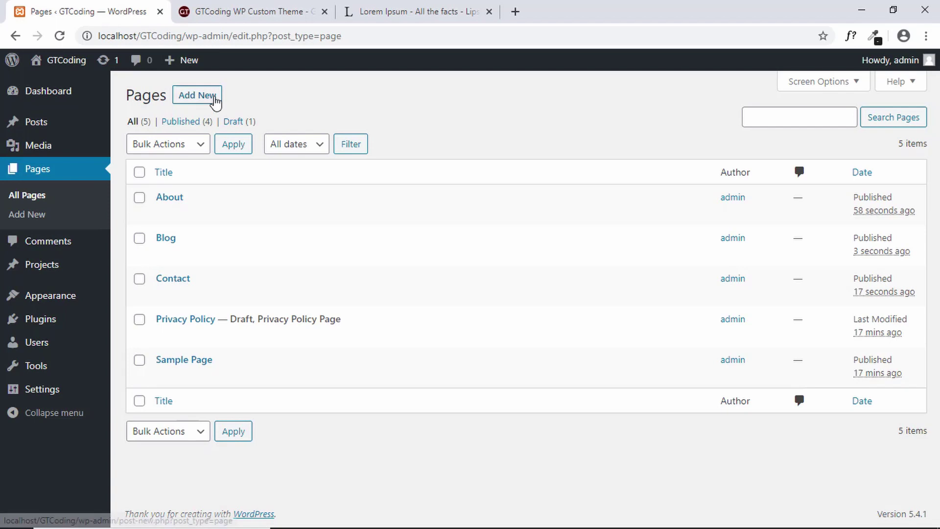
Create a new page titled 'Home' and publish it
left_click(214, 100)
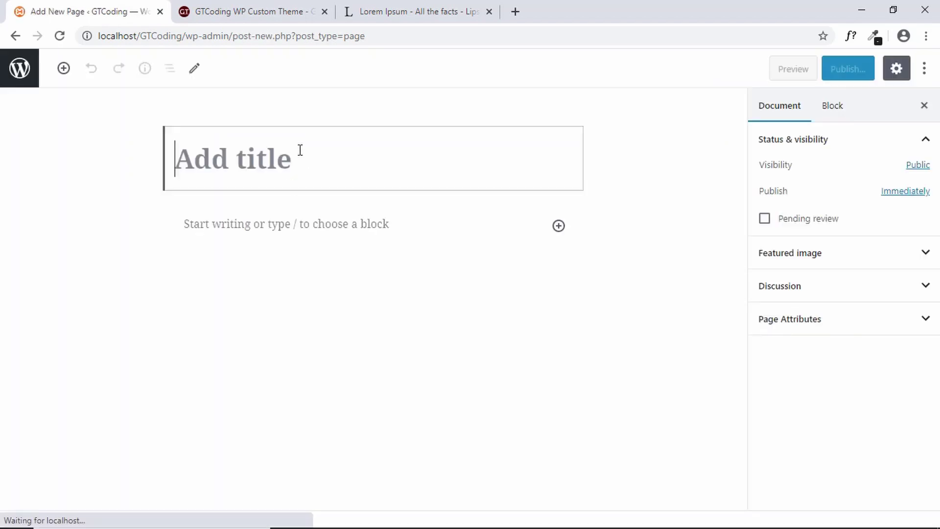
type("Home")
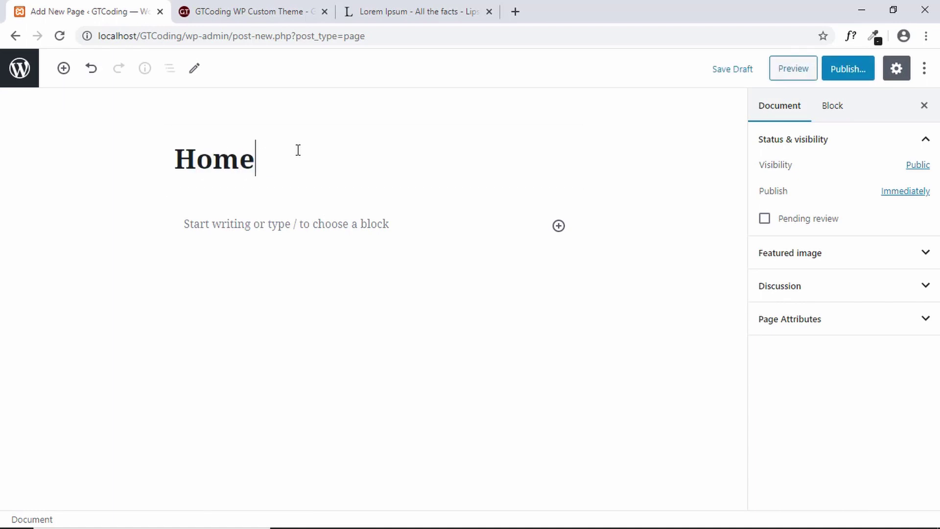
left_click(855, 77)
left_click(854, 77)
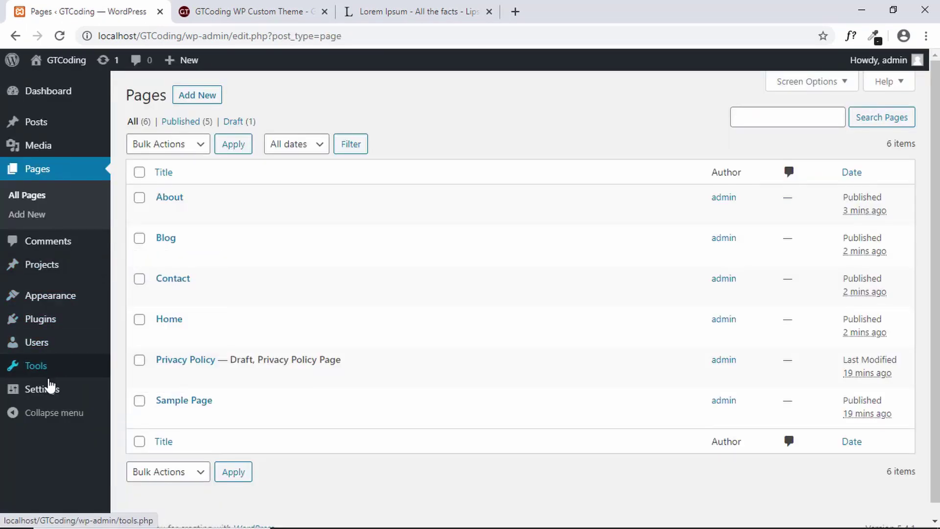
In Reading Settings, set a static homepage of Home, posts page Blog, and save
mouse_move(46, 388)
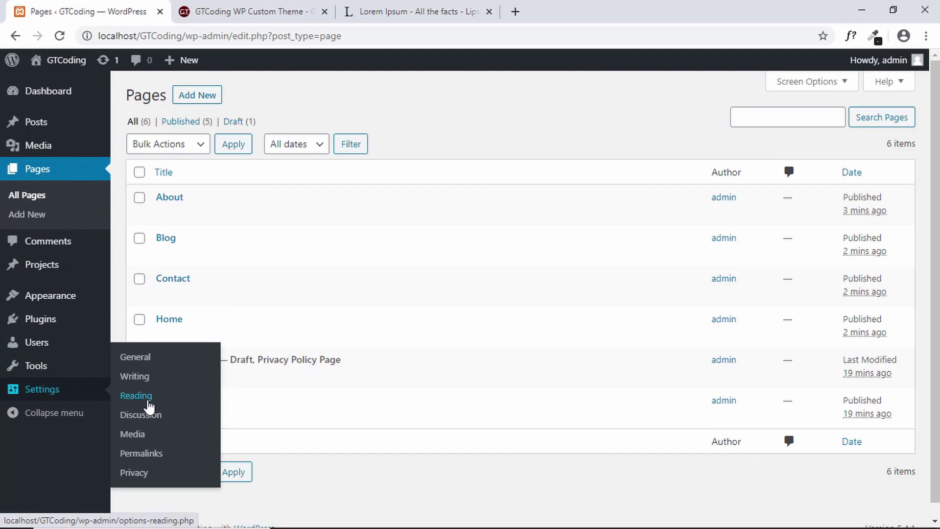
left_click(147, 402)
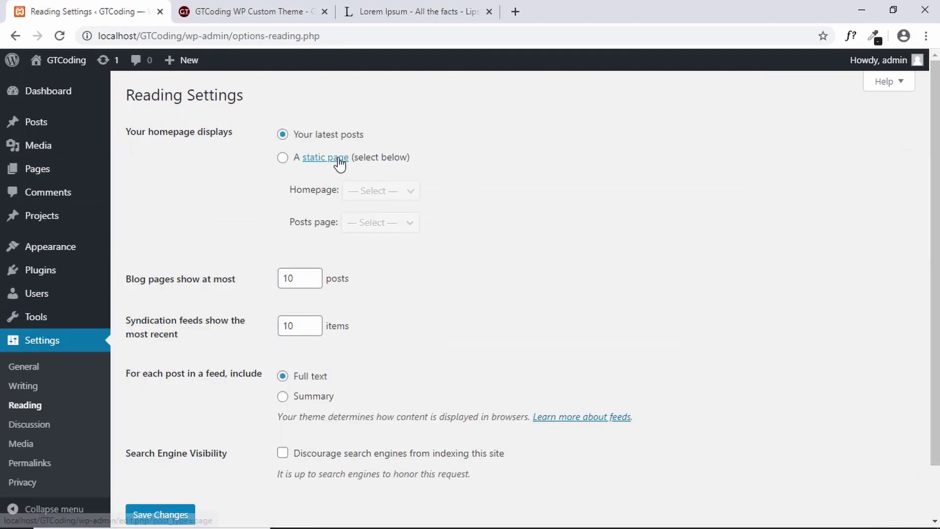
left_click(283, 159)
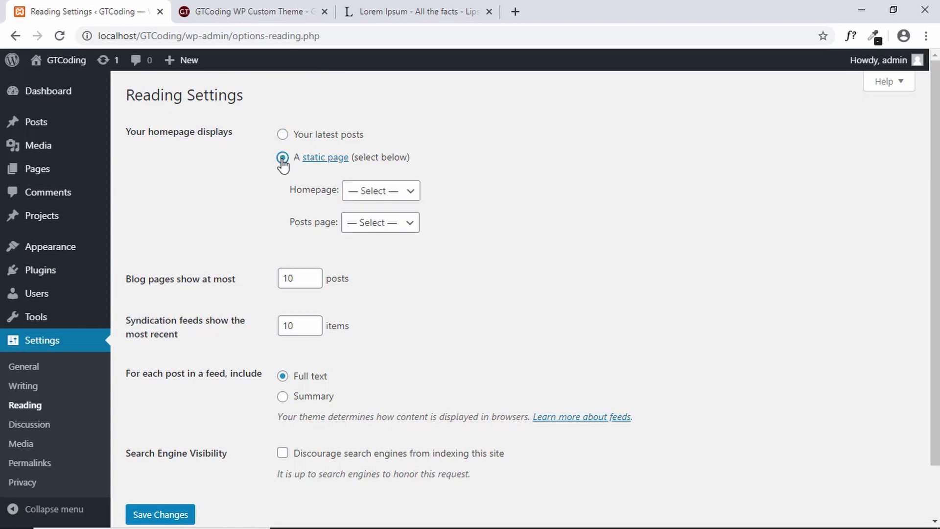
left_click(396, 194)
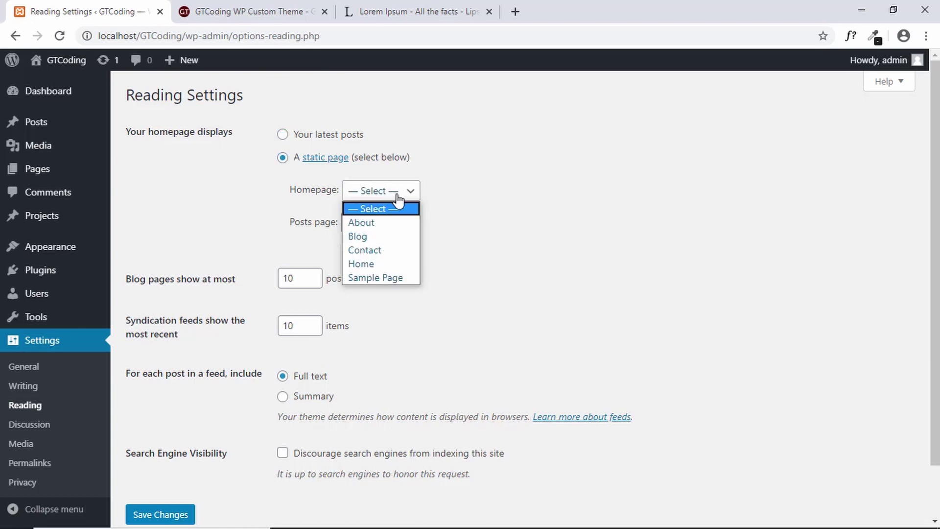
left_click(384, 263)
left_click(385, 227)
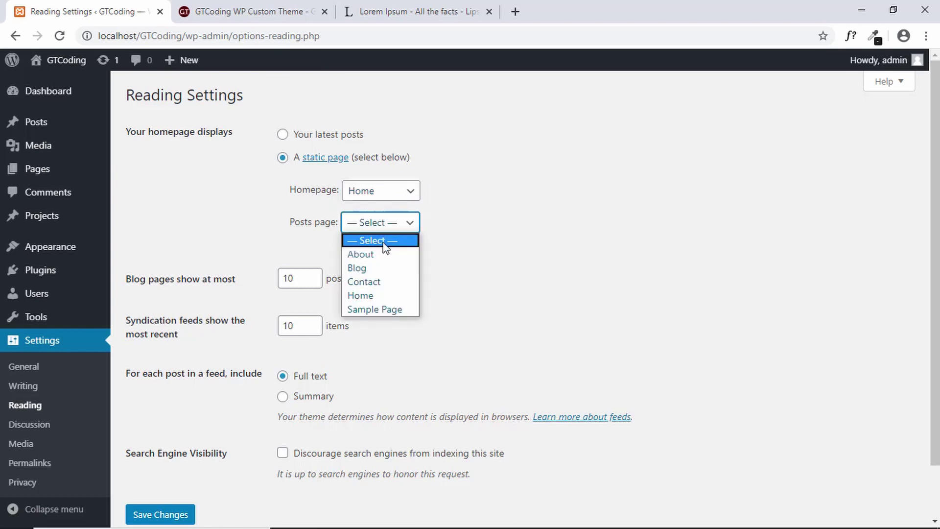
left_click(382, 267)
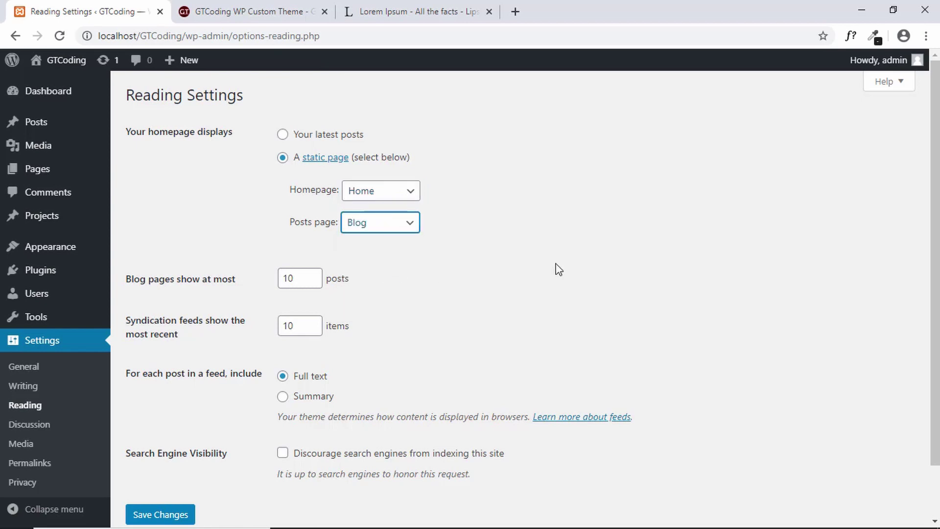
scroll(556, 268, "down", 2)
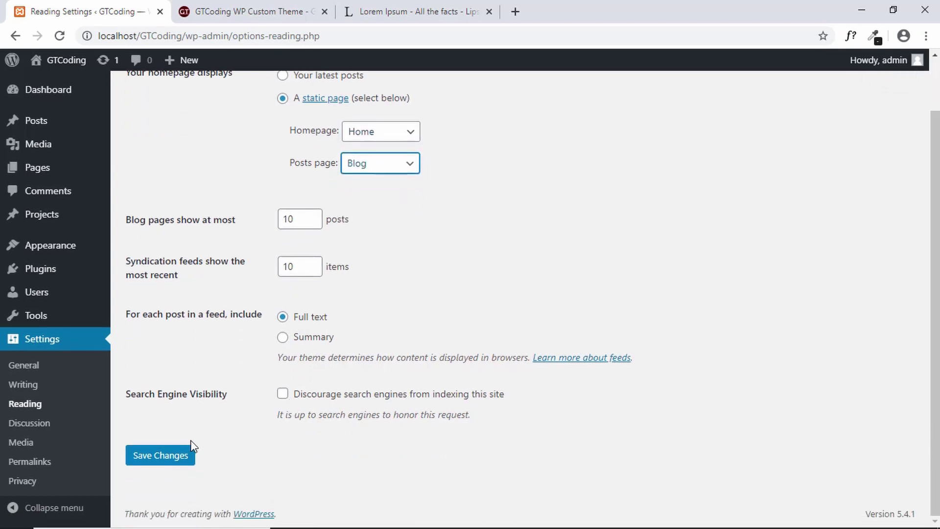
left_click(168, 460)
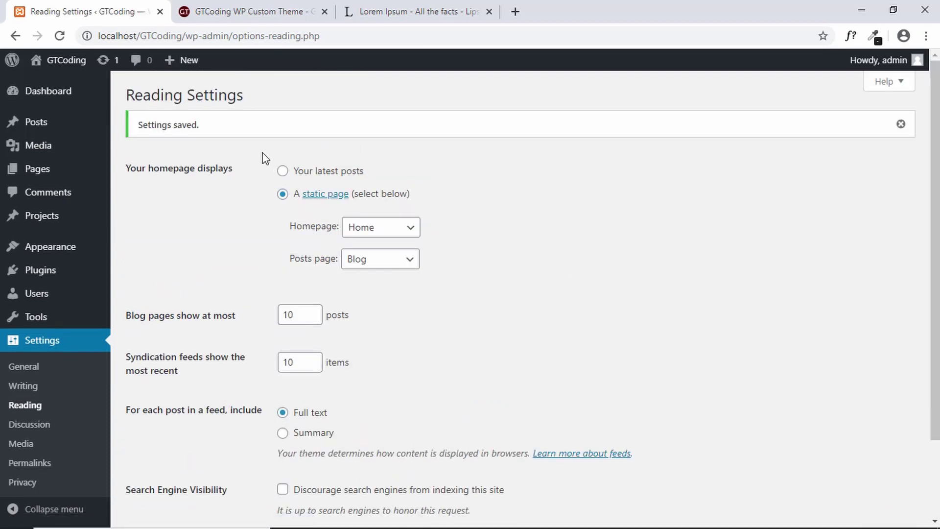
mouse_move(55, 128)
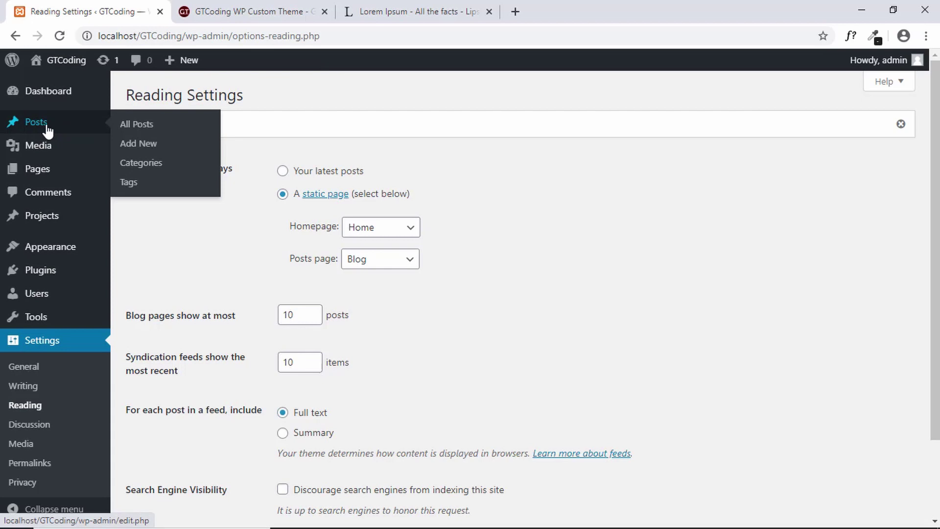
Start a new post titled 'The First Post' and paste lorem ipsum into its body
left_click(138, 146)
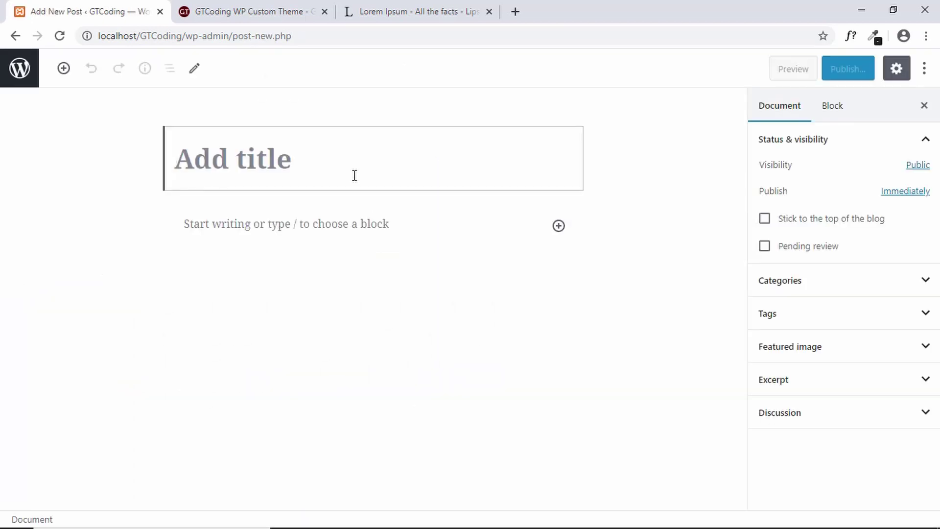
type("The First Post")
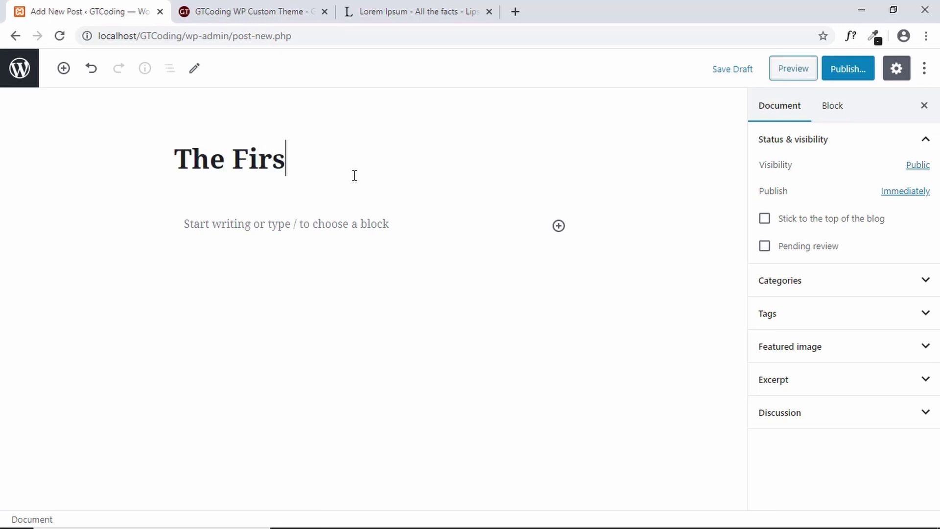
left_click(352, 225)
key("ctrl+v")
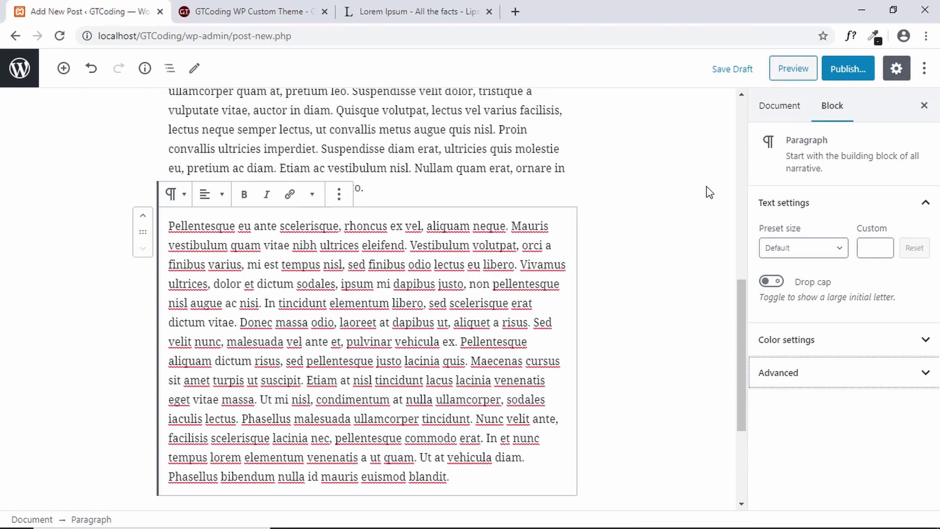
Upload single-featured-img.png and set it as the post's featured image
left_click(778, 106)
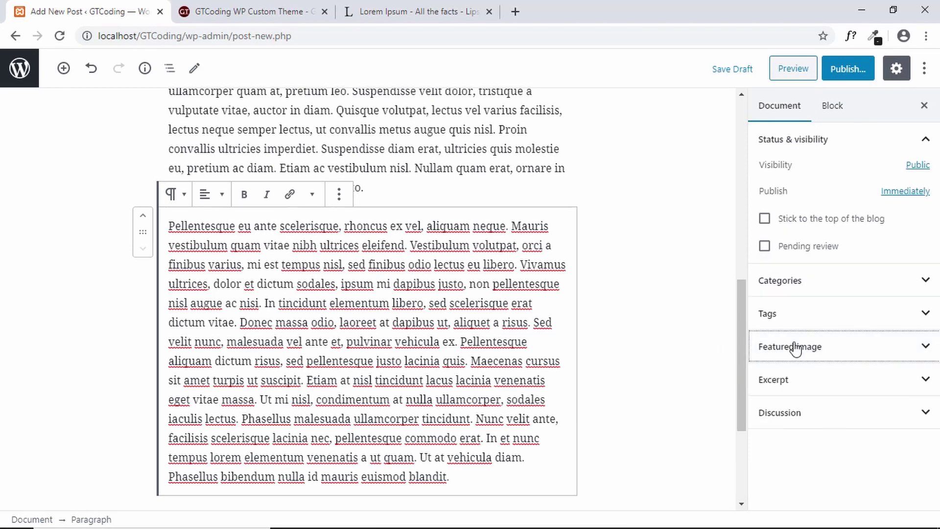
left_click(832, 348)
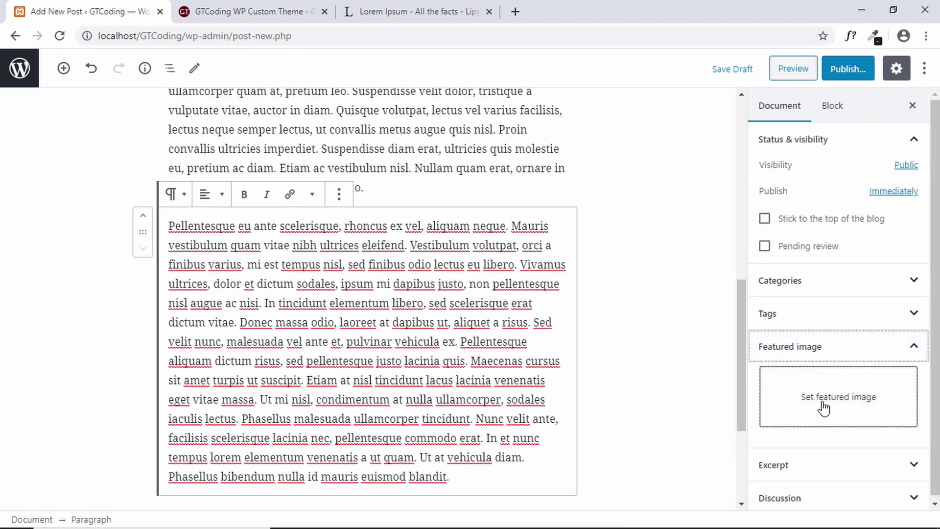
left_click(823, 406)
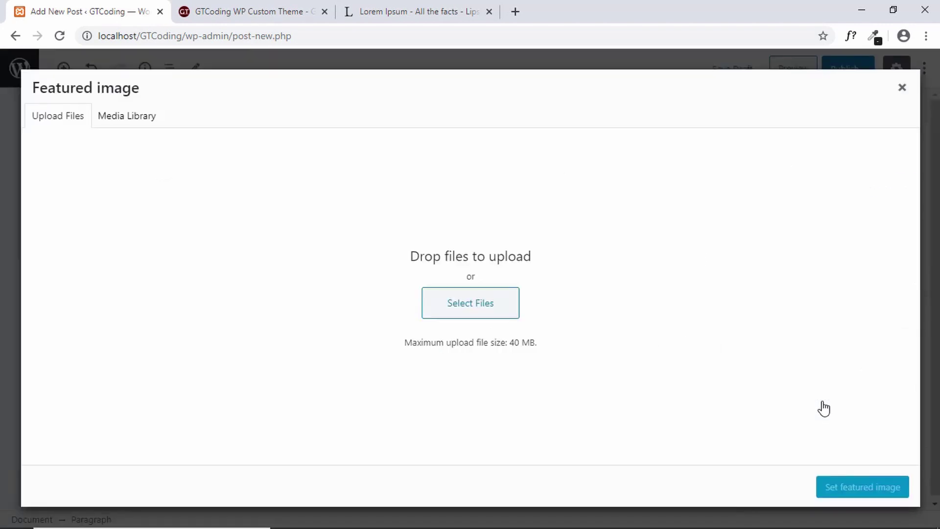
left_click(467, 306)
left_click(327, 142)
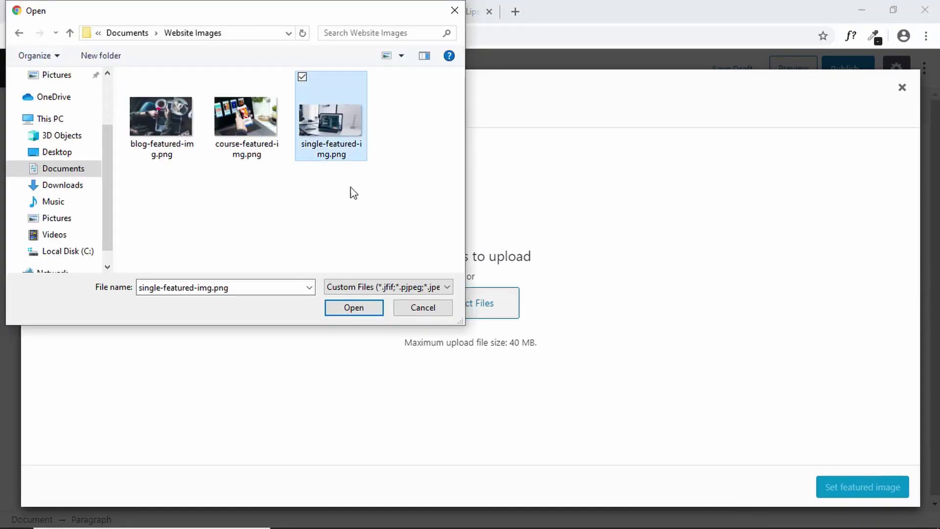
left_click(352, 307)
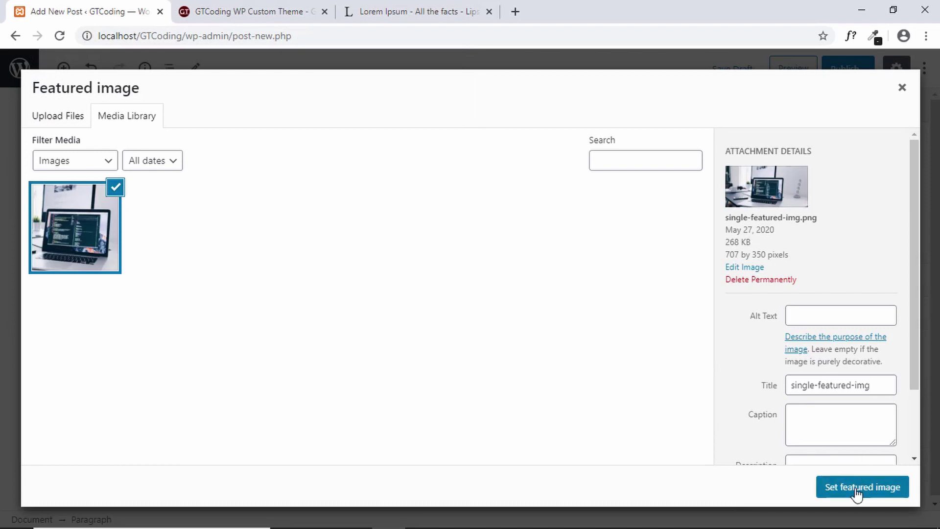
left_click(856, 495)
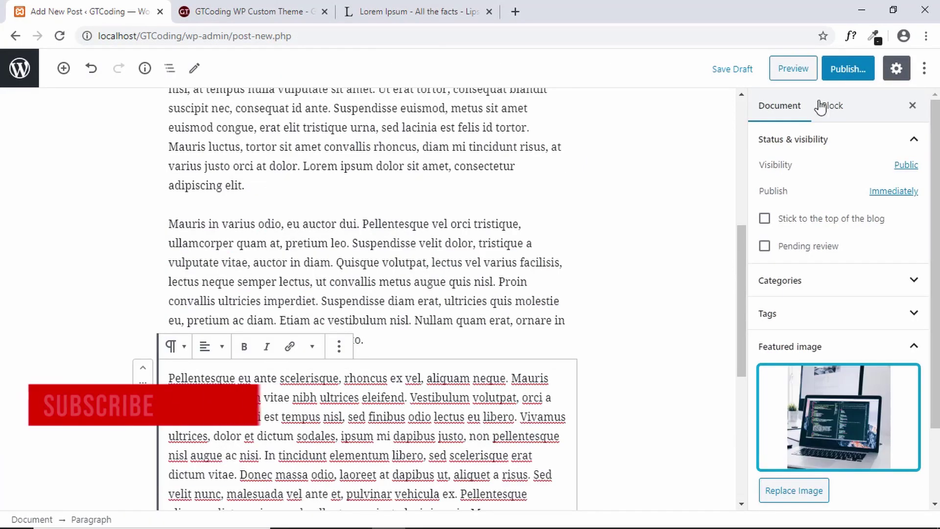
Publish The First Post and return to the list of posts
left_click(839, 73)
left_click(836, 78)
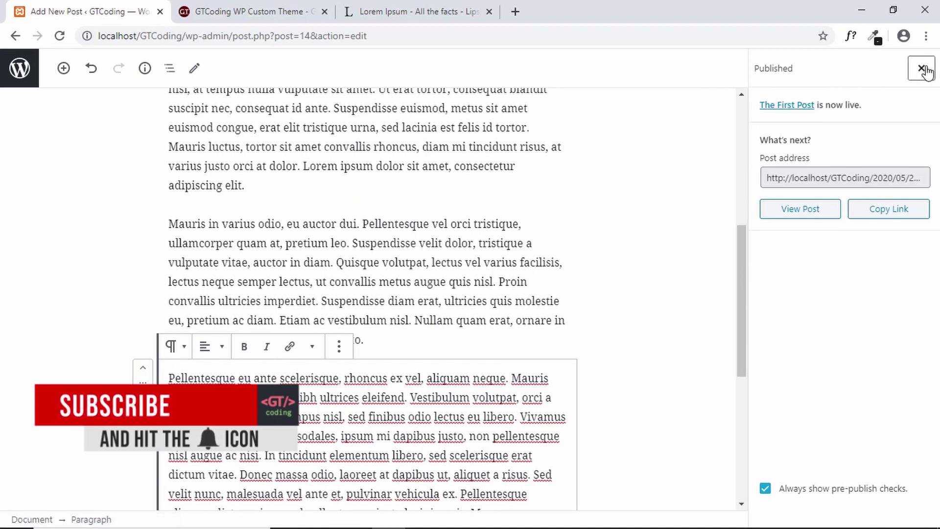
left_click(20, 69)
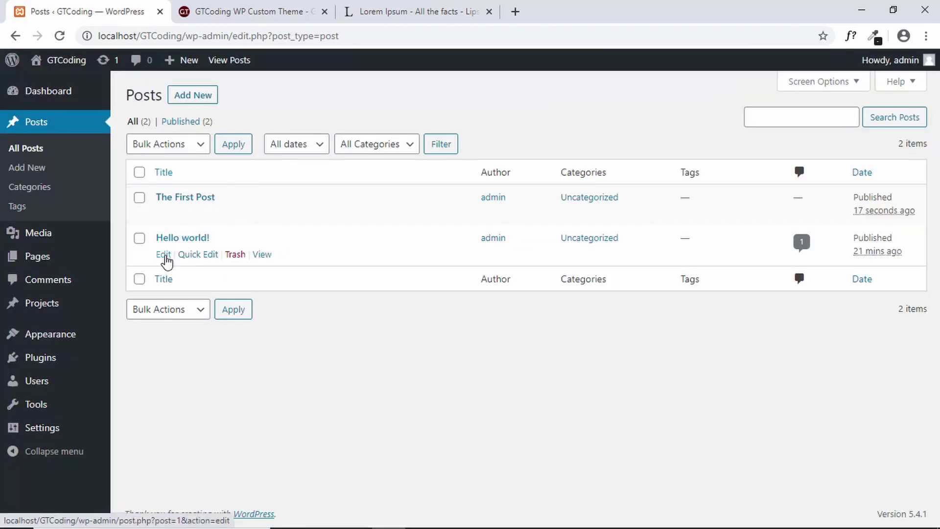
Open the Hello world! post and replace its welcome text with lorem ipsum
left_click(164, 255)
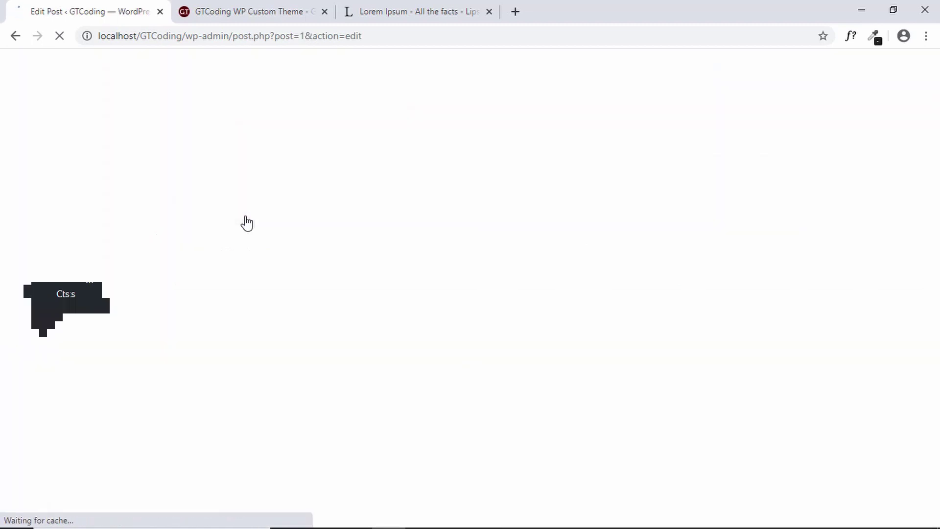
left_click(356, 158)
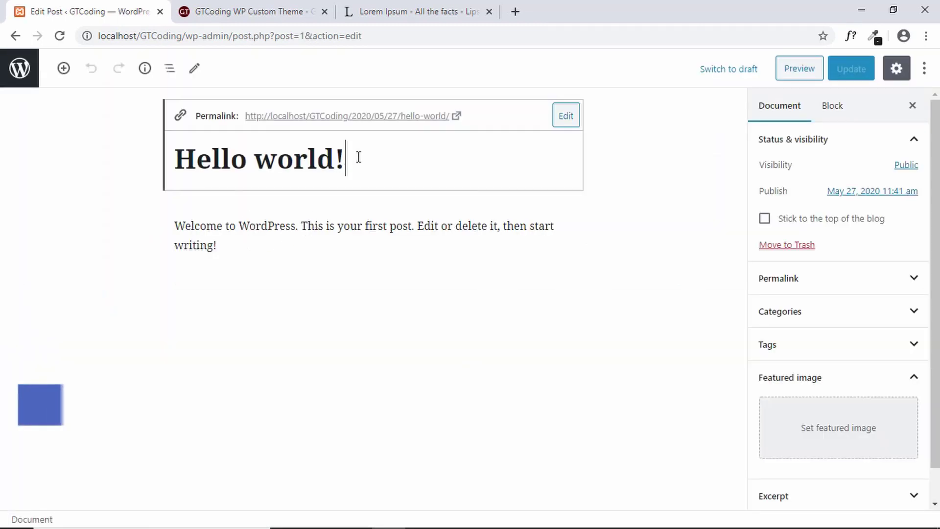
left_click(311, 244)
key("ctrl+a")
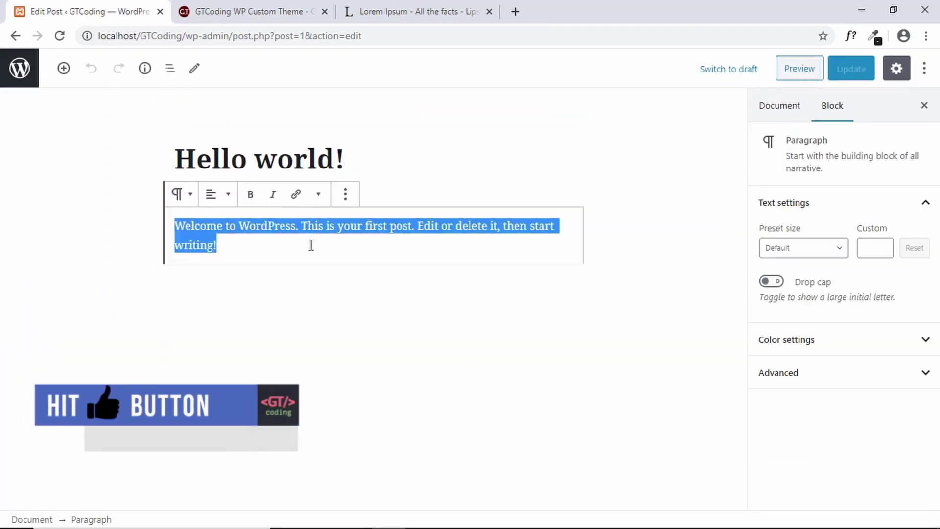
key("ctrl+v")
key("Return")
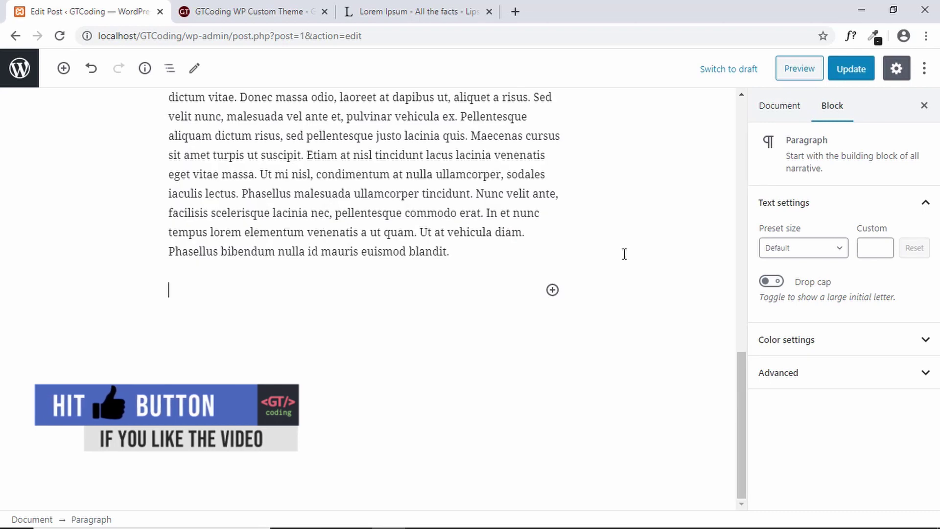
Upload course-featured-img.png as the featured image and update the post
left_click(779, 105)
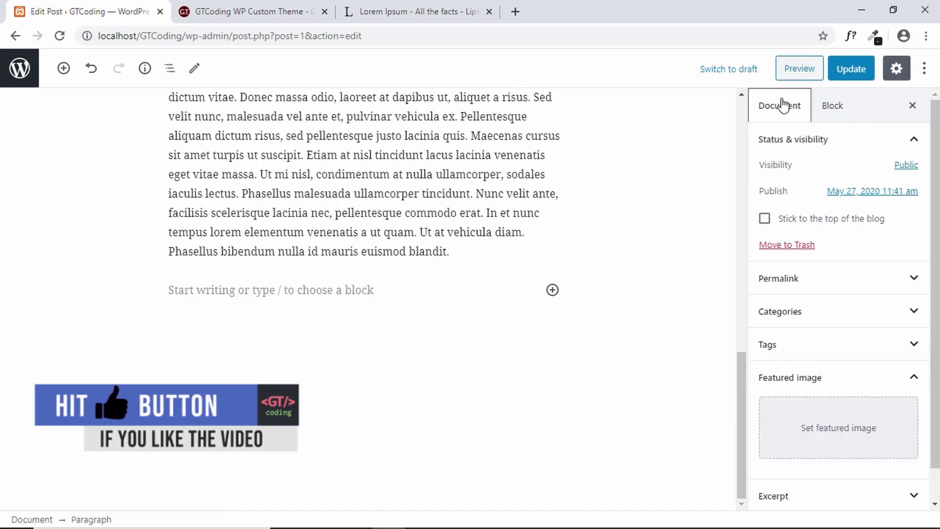
left_click(835, 416)
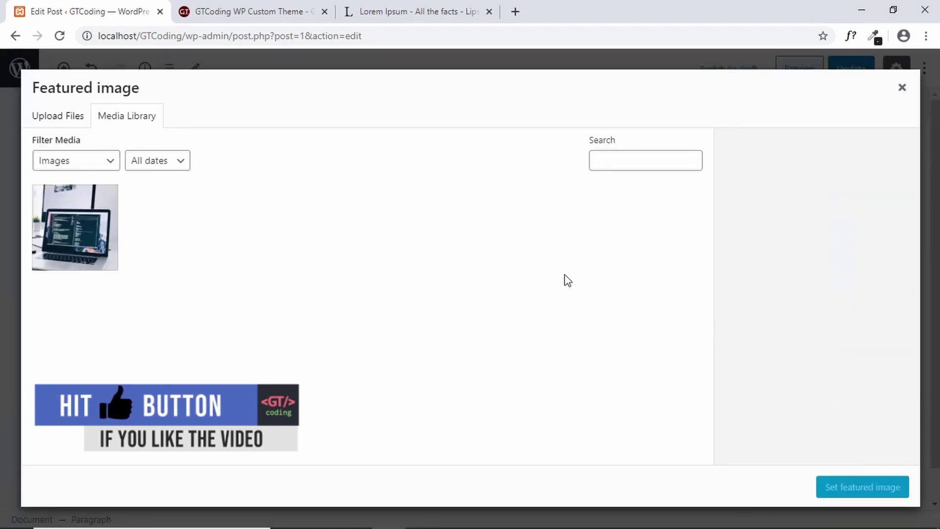
left_click(65, 126)
left_click(474, 304)
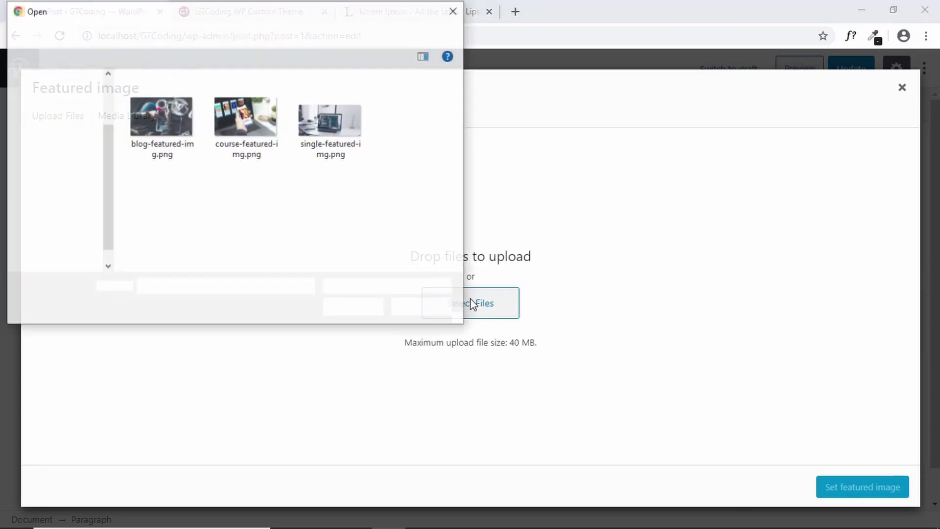
left_click(248, 125)
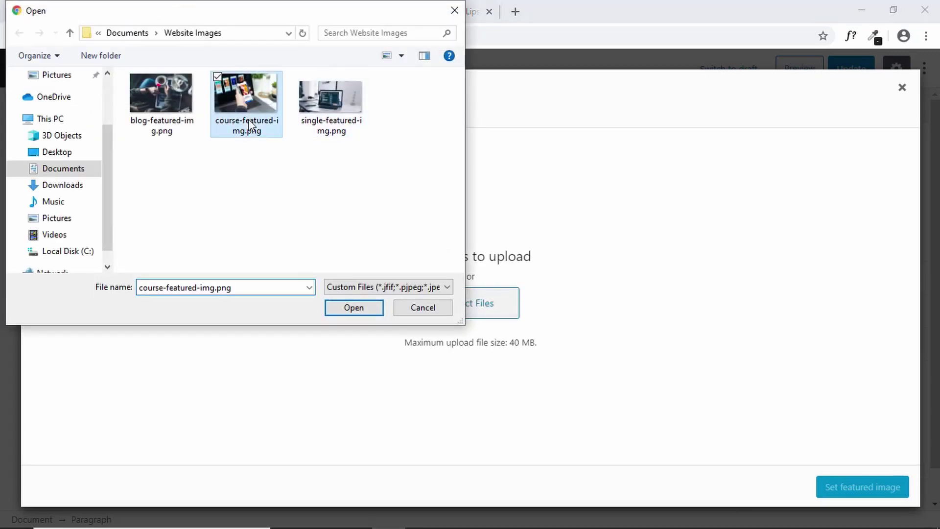
left_click(361, 304)
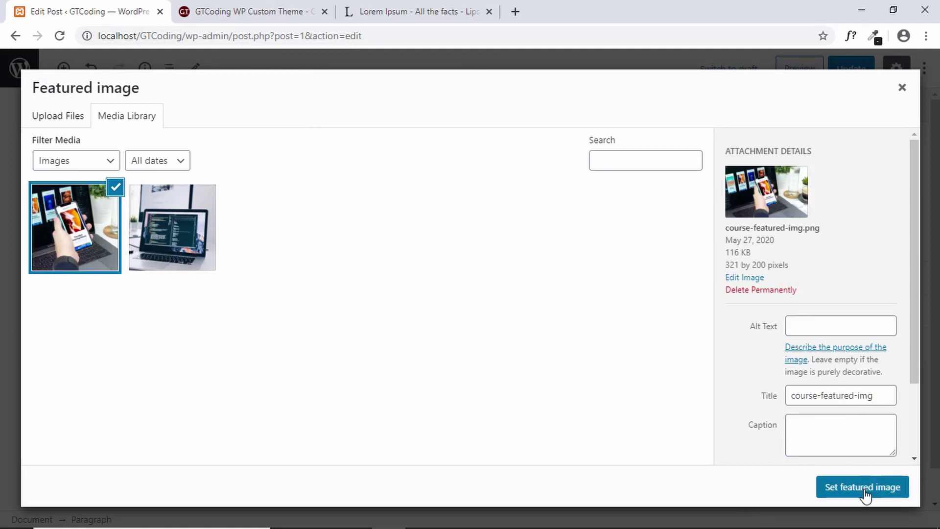
left_click(863, 492)
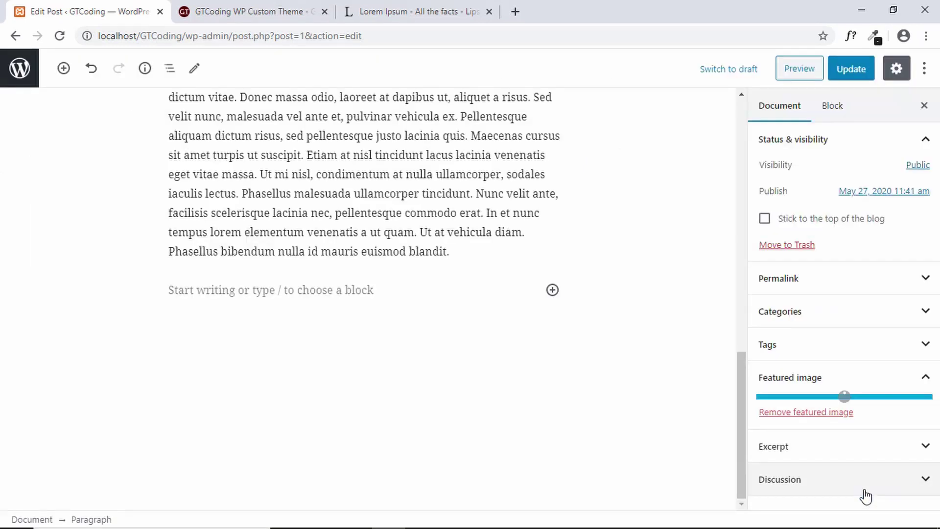
left_click(851, 71)
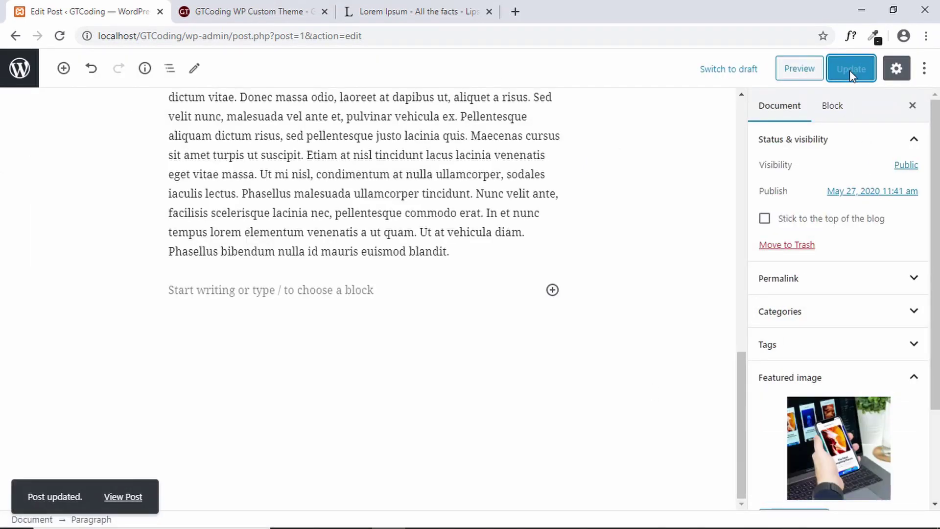
left_click(20, 68)
Start a new post titled 'The Third Post' with lorem ipsum body text
left_click(194, 101)
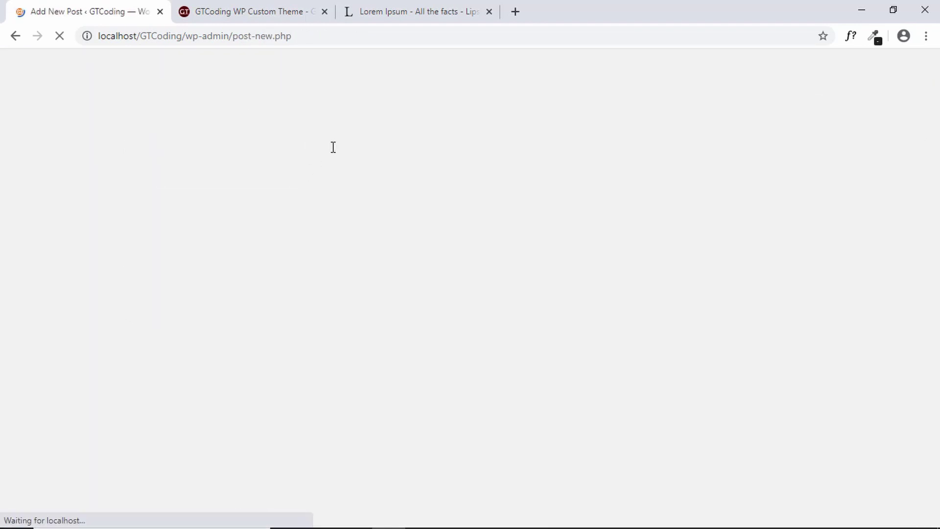
type("The R")
key("BackSpace")
type("Ti")
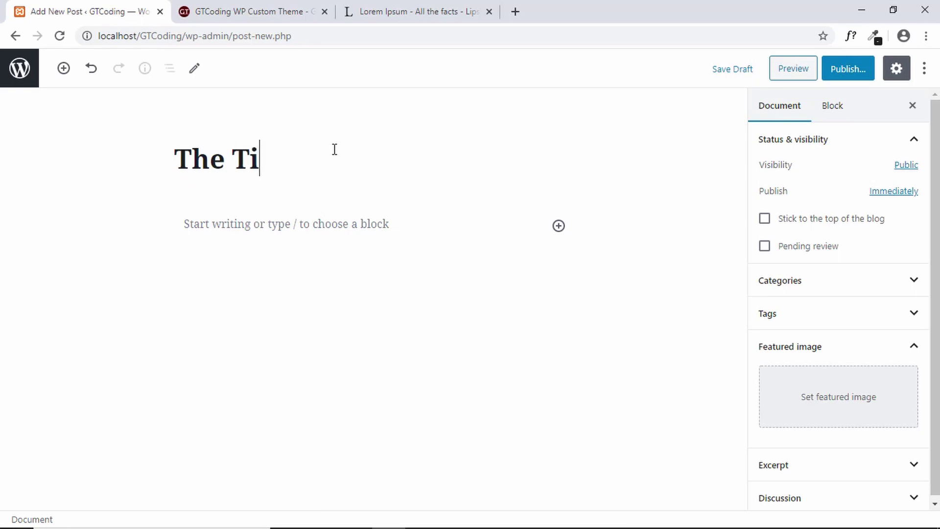
key("BackSpace")
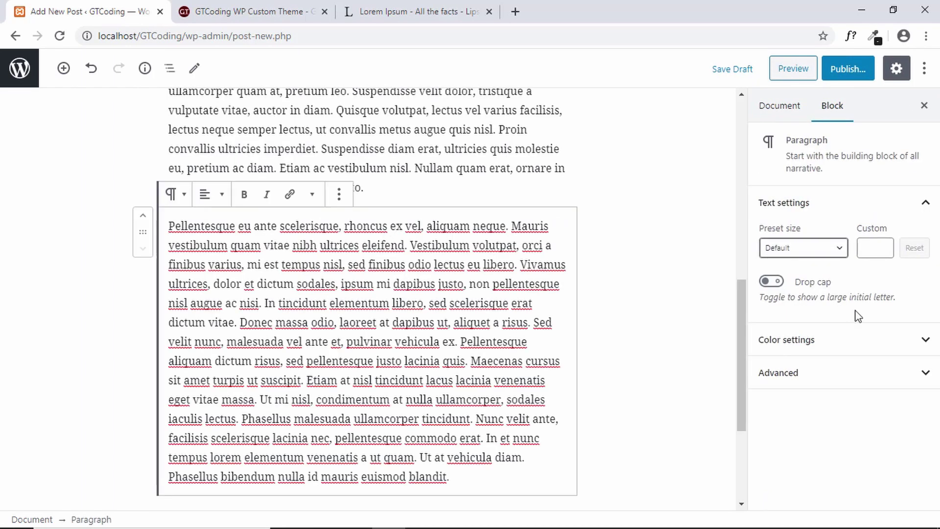
Set course-featured-img as the featured image and publish the post
left_click(776, 108)
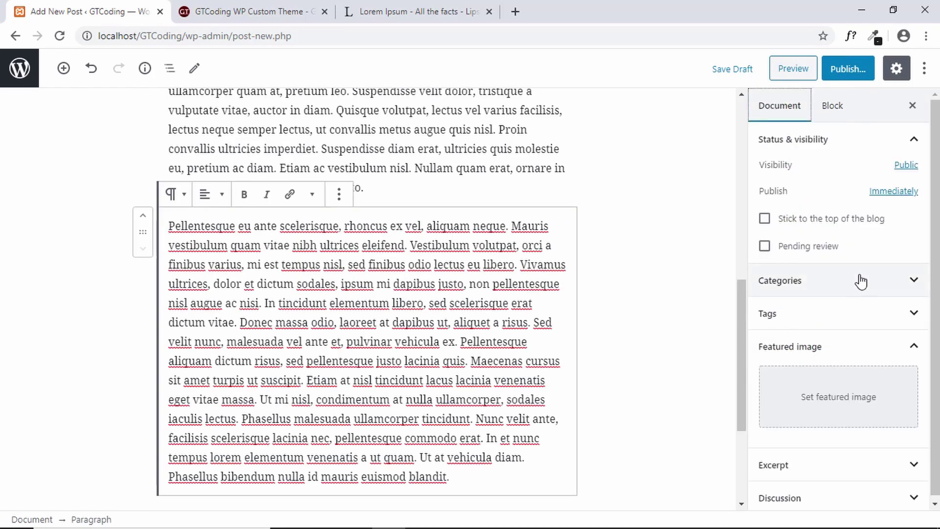
left_click(848, 395)
left_click(87, 229)
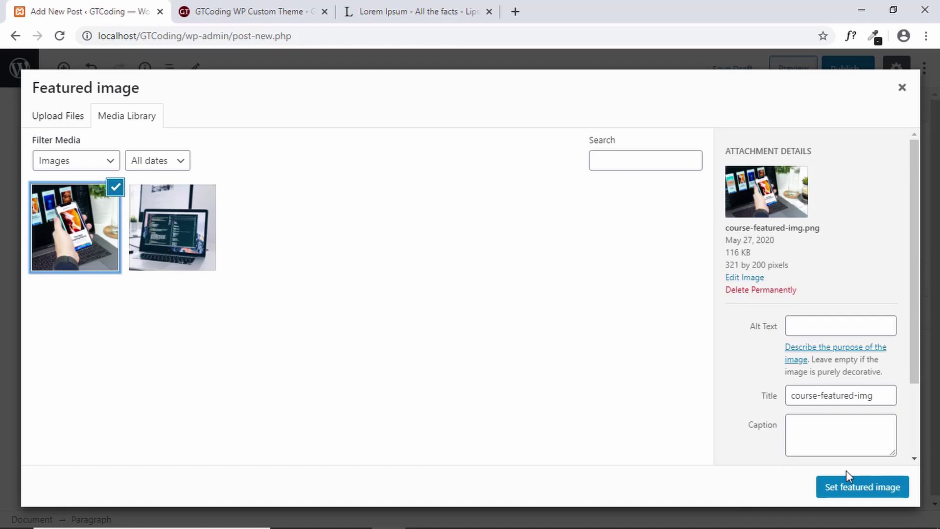
left_click(849, 485)
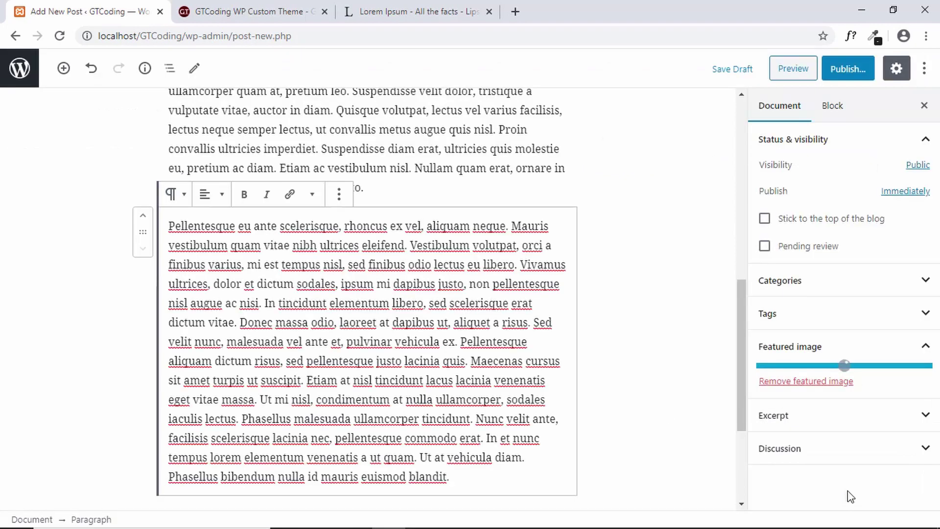
left_click(847, 68)
left_click(843, 68)
left_click(19, 68)
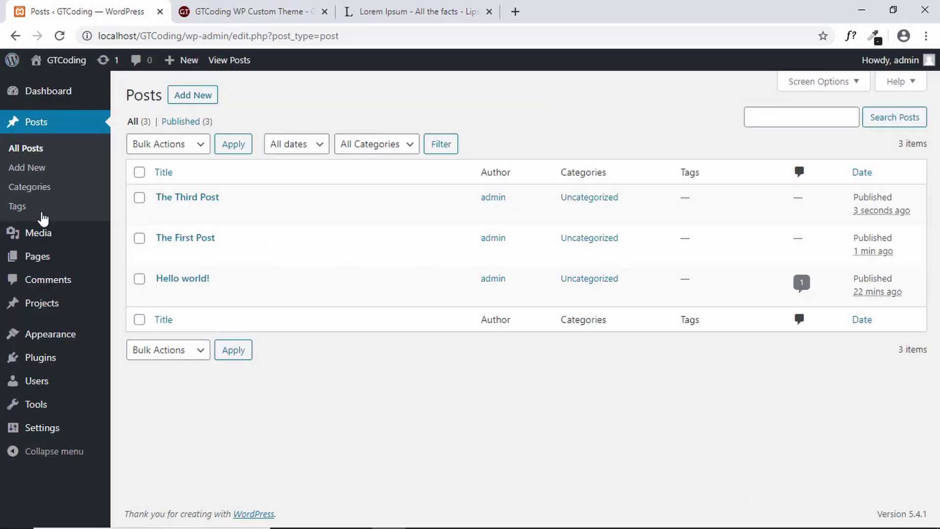
Create a new project titled 'The First Project' and paste lorem ipsum into its body
mouse_move(44, 312)
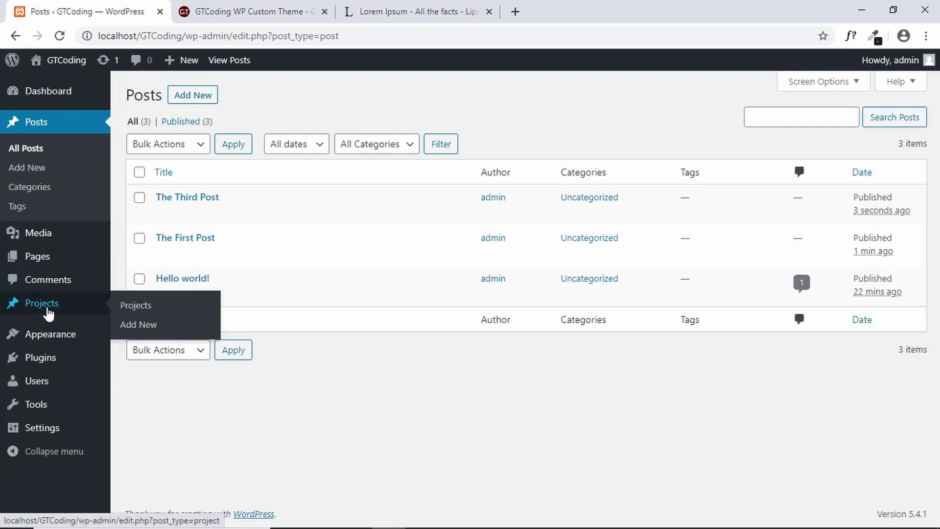
left_click(142, 328)
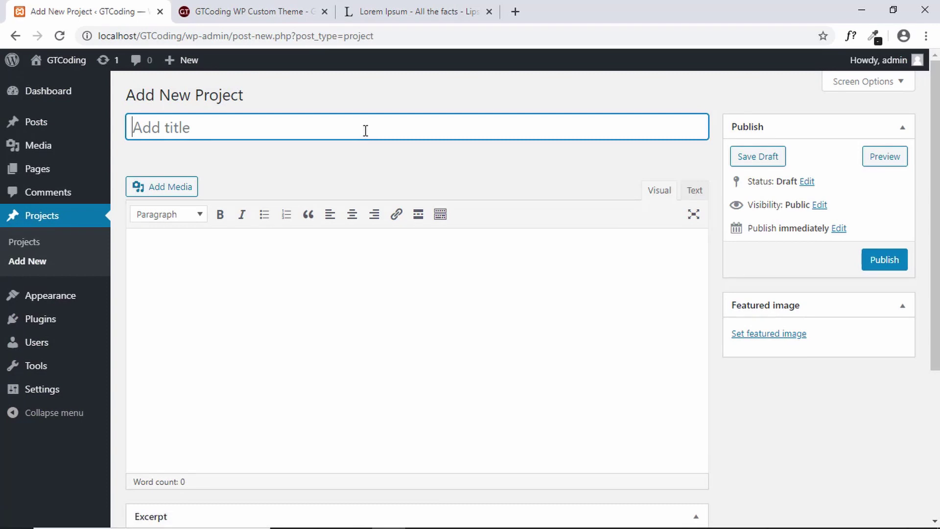
type("The Fi")
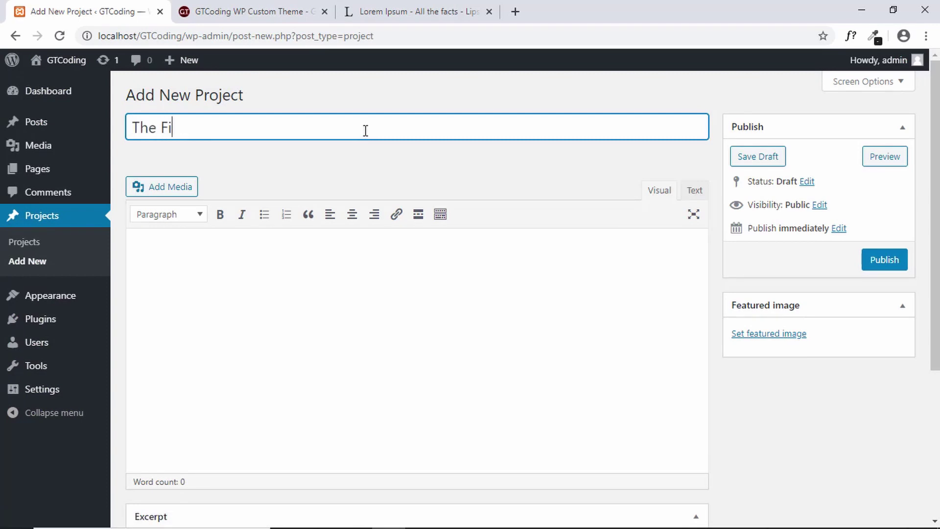
type("rst Projecct")
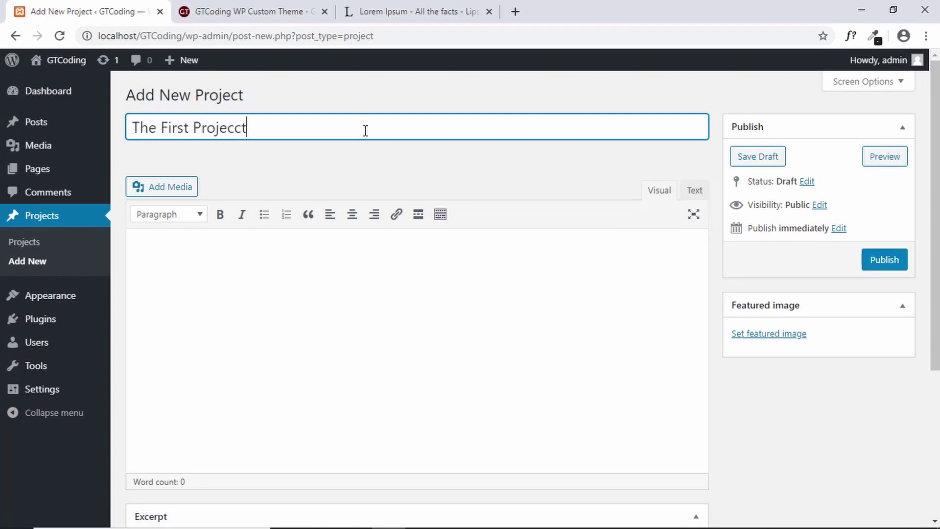
key("BackSpace")
key("BackSpace")
left_click(350, 265)
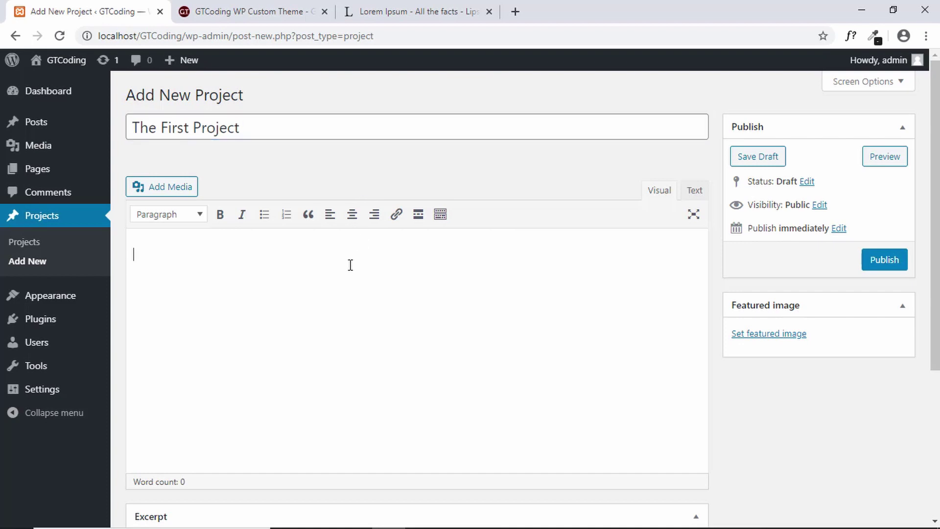
key("ctrl+v")
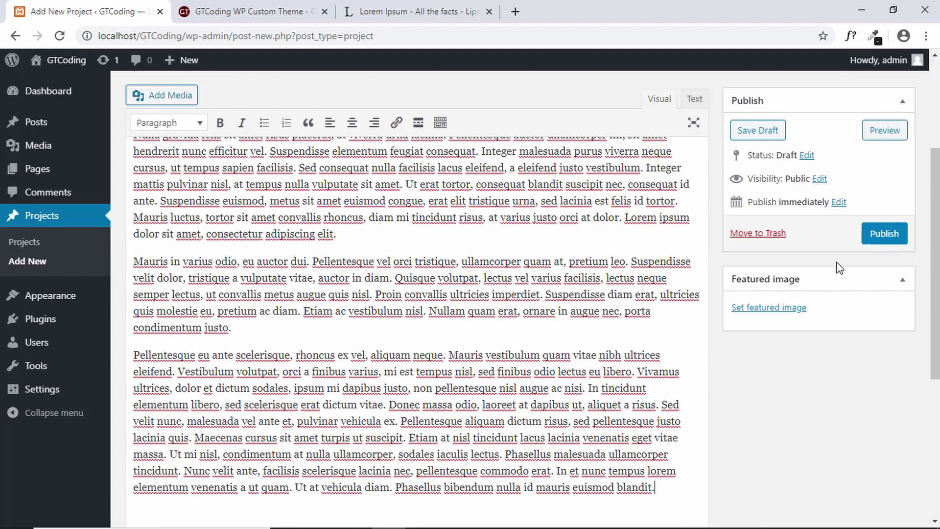
Upload blog-featured-img.png and make it the project's featured image
left_click(739, 307)
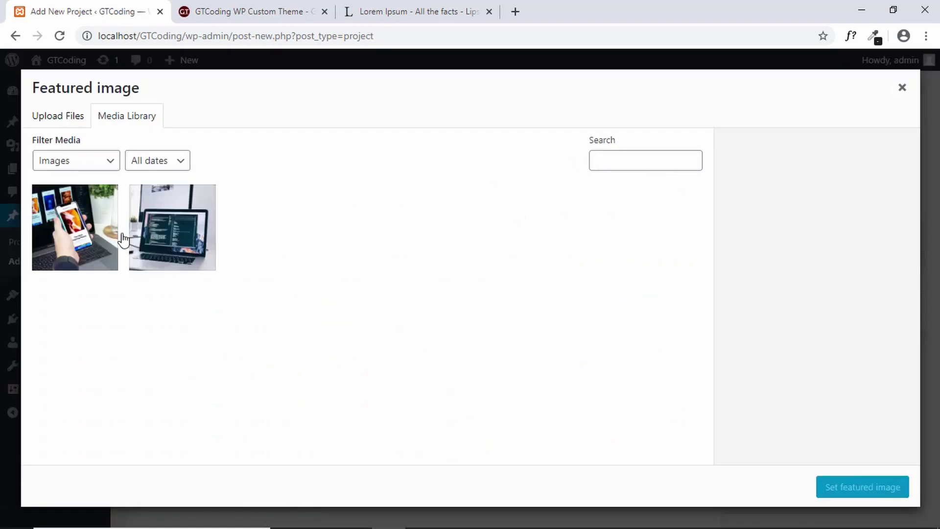
left_click(57, 115)
left_click(457, 303)
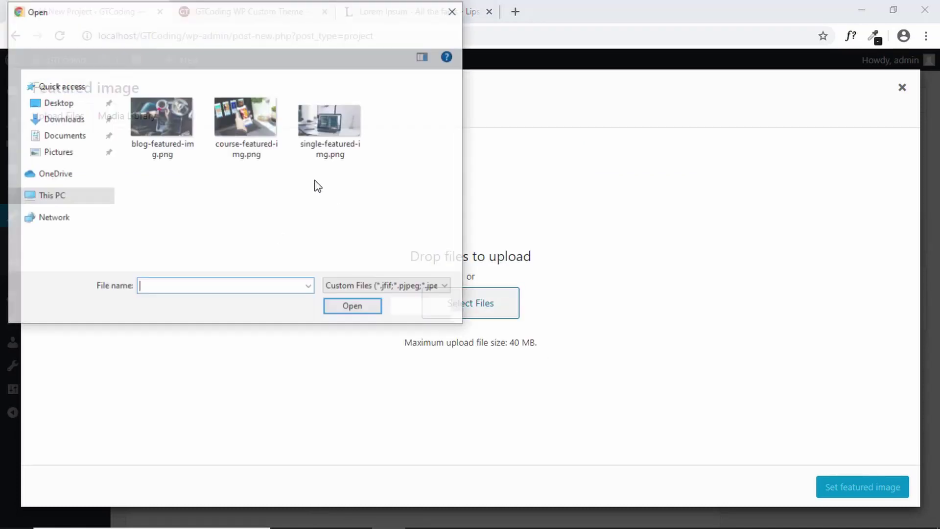
left_click(335, 125)
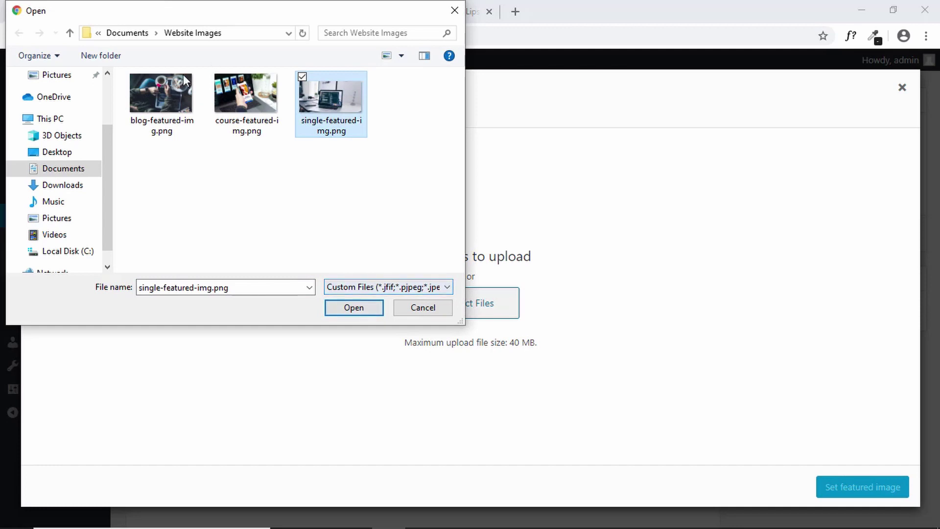
left_click(167, 95)
left_click(360, 312)
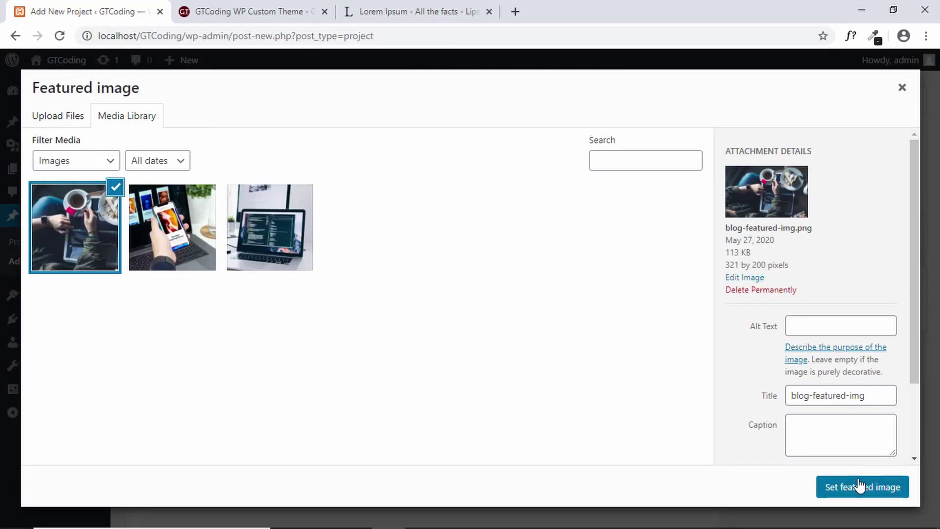
left_click(856, 487)
scroll(783, 372, "up", 4)
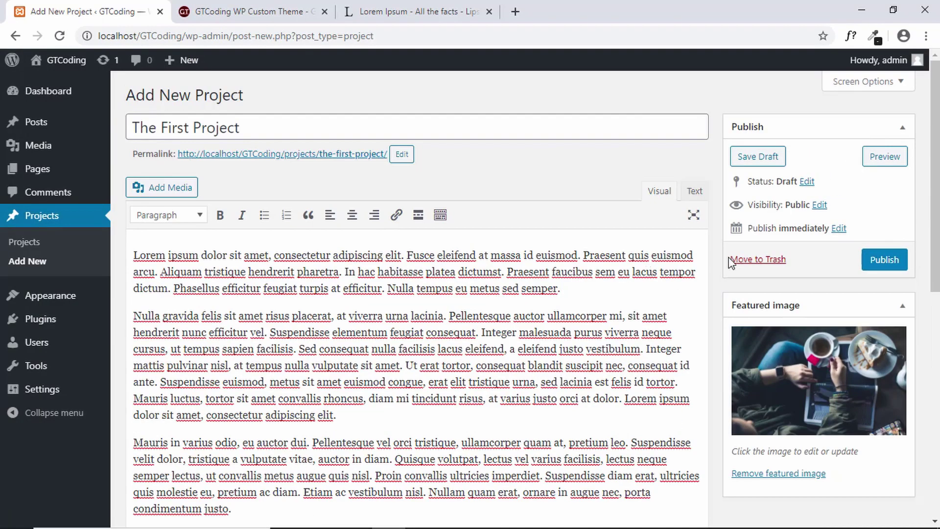
Publish The First Project, then start 'The Second Project' with pasted Lorem Ipsum body
left_click(882, 263)
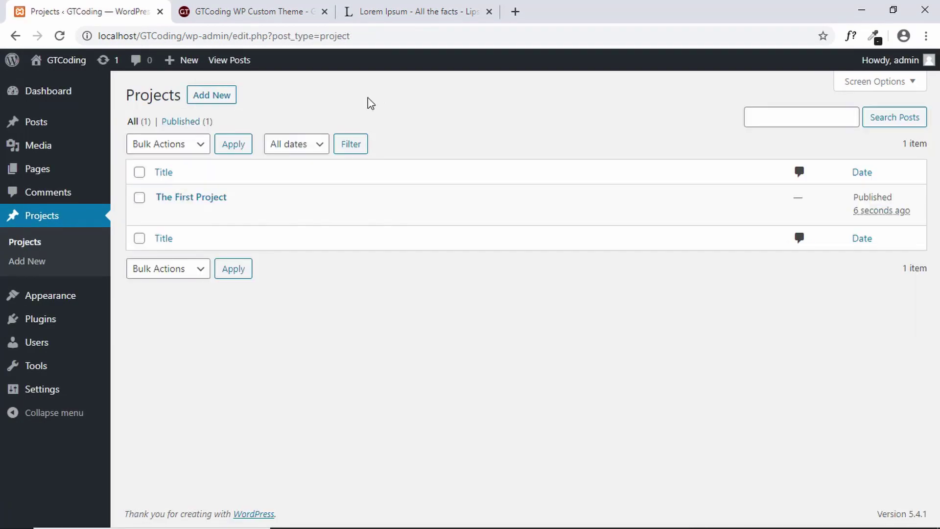
left_click(220, 97)
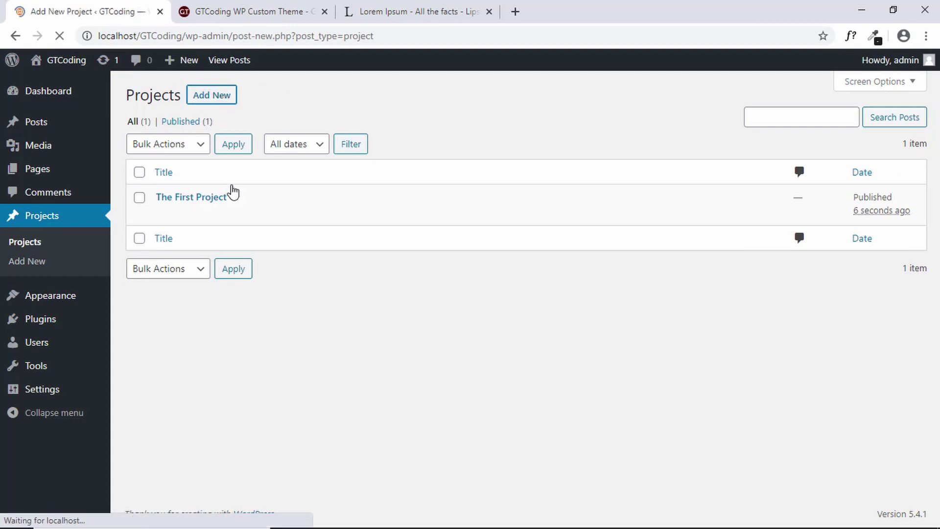
type("The S")
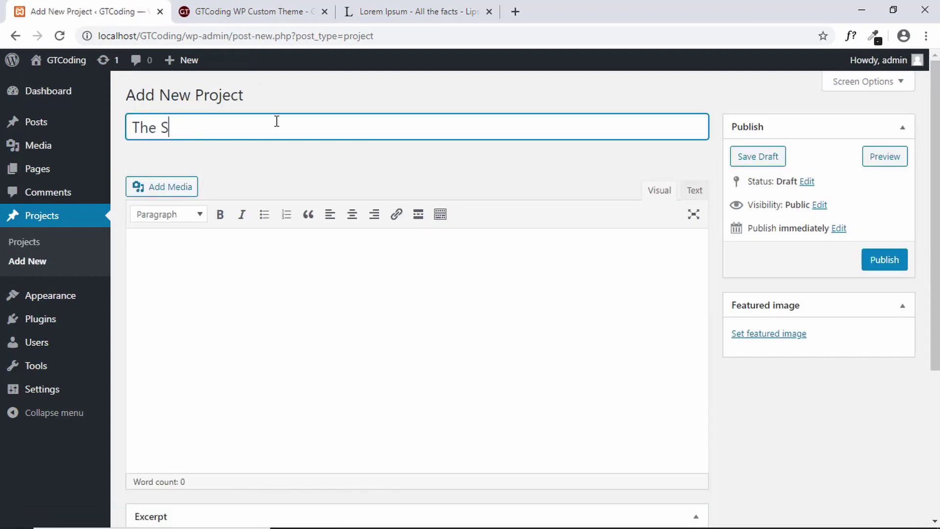
type("econd Project")
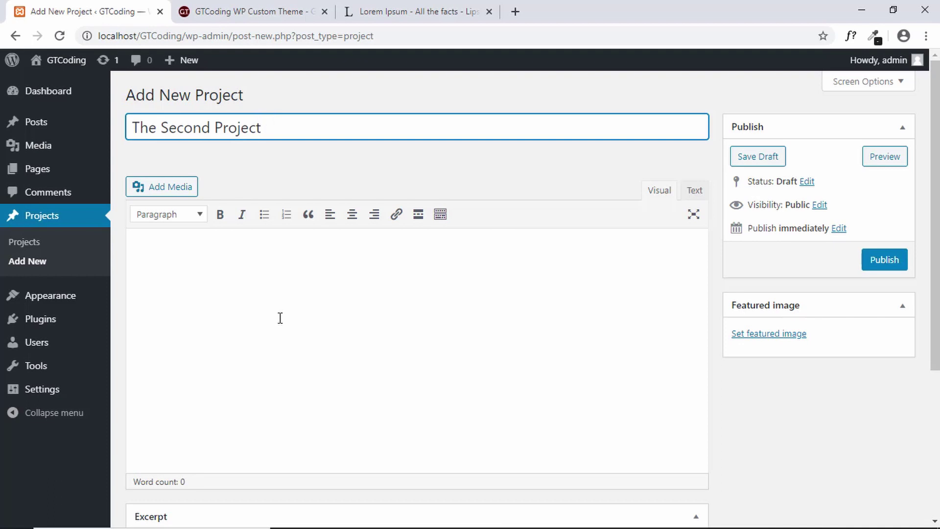
left_click(280, 318)
key("ctrl+v")
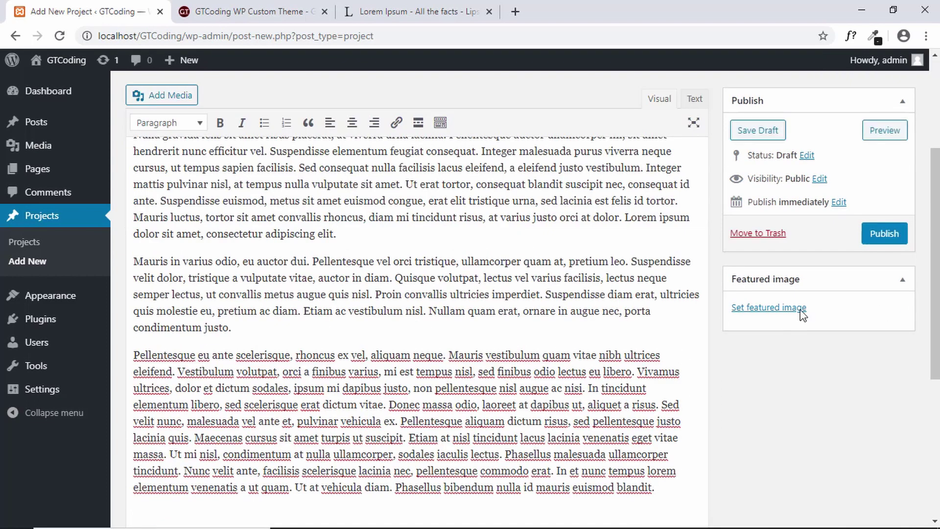
Set the phone-on-laptop image as featured image and publish The Second Project
left_click(802, 309)
left_click(171, 228)
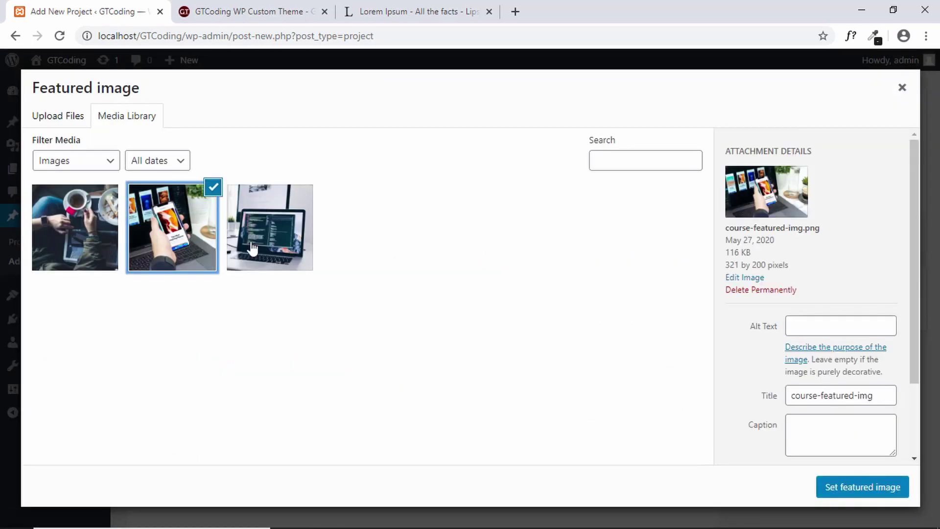
left_click(849, 488)
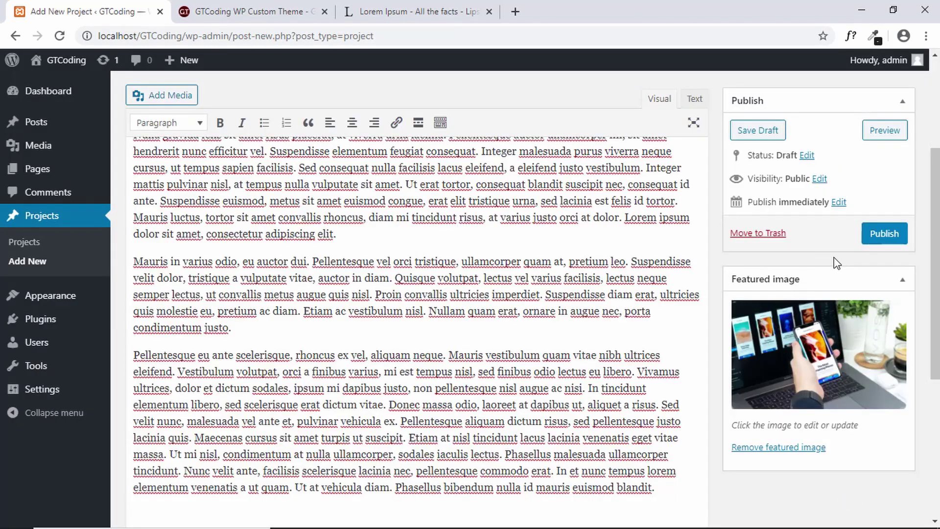
scroll(836, 262, "up", 4)
left_click(876, 260)
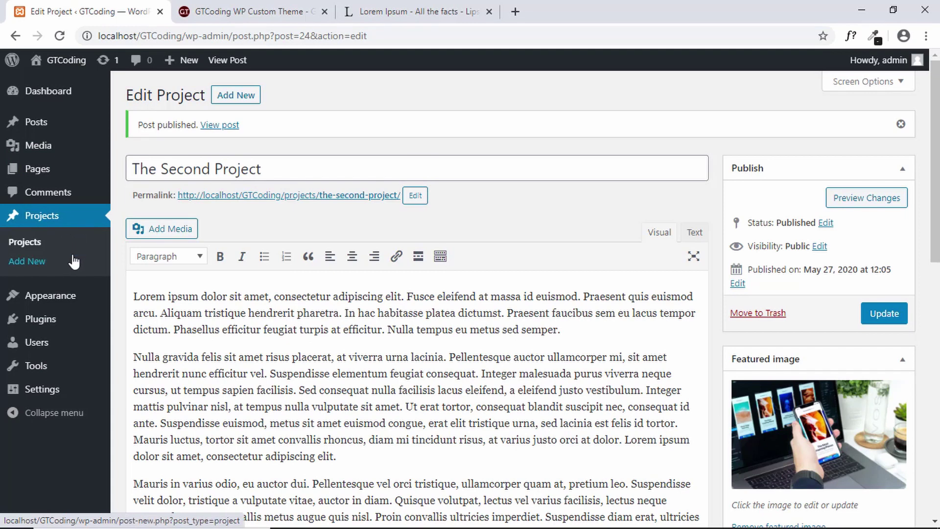
Search the plugin directory for Contact Form 7, then install and activate it
mouse_move(46, 338)
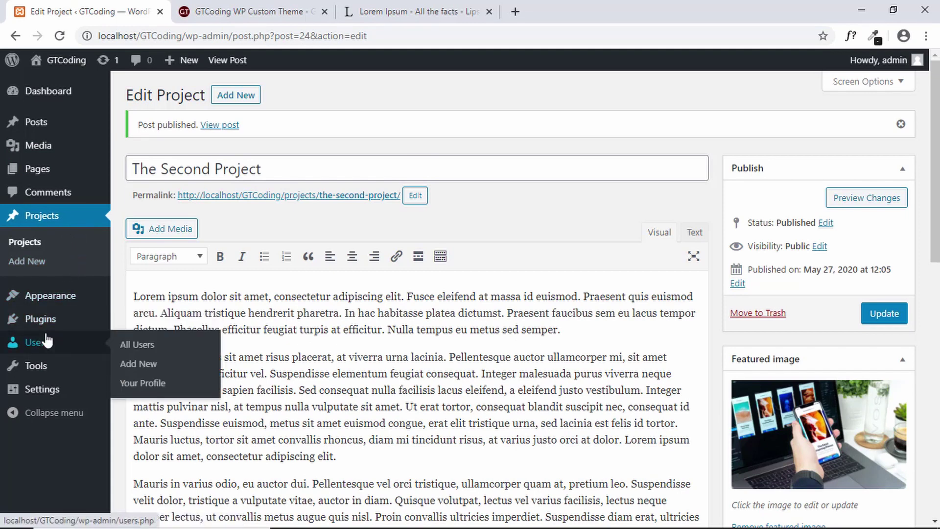
mouse_move(44, 321)
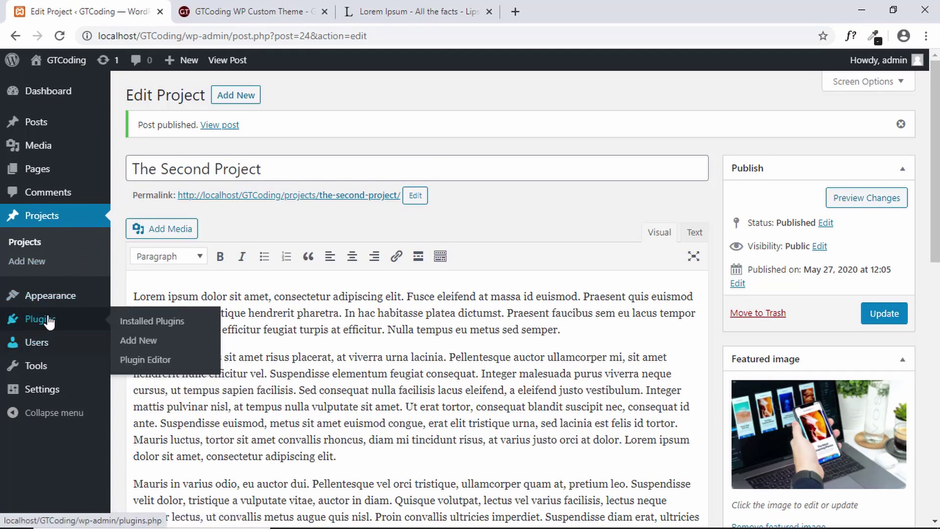
left_click(140, 345)
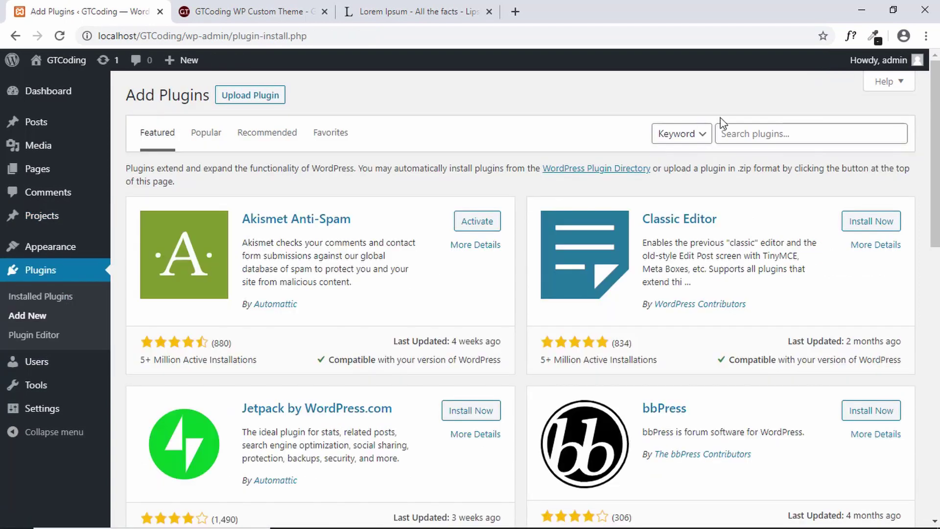
left_click(766, 133)
type("contact form 7")
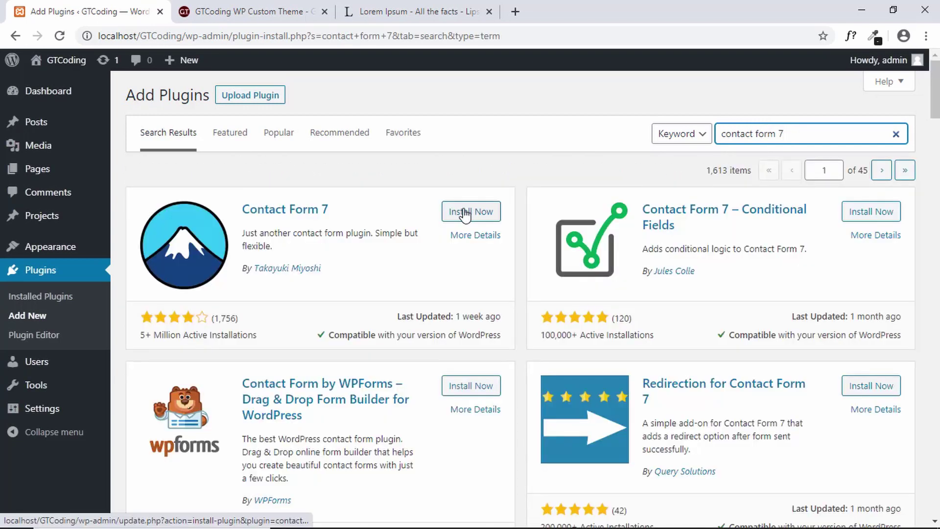
left_click(464, 211)
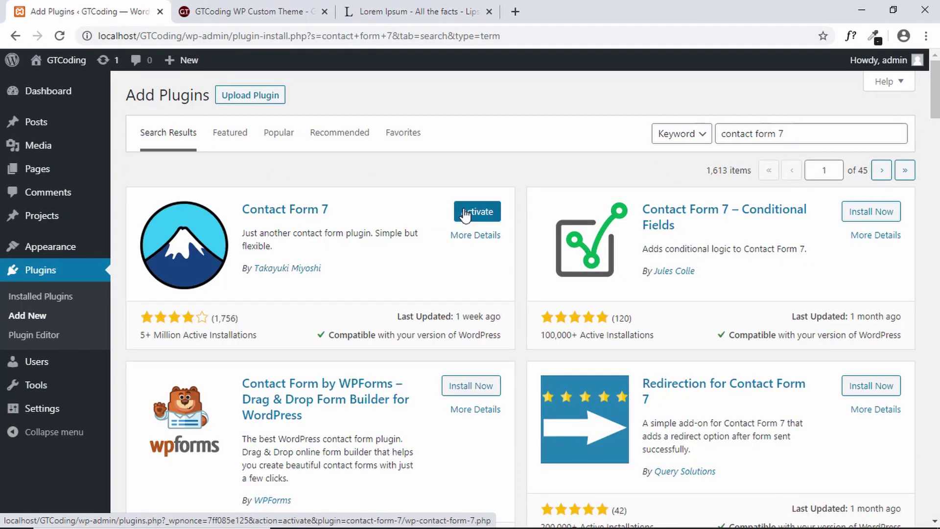
left_click(465, 213)
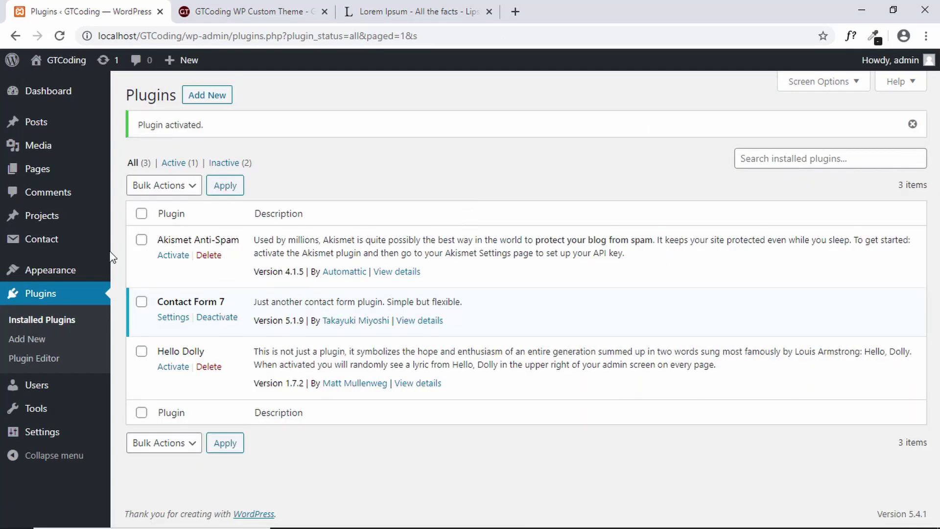
mouse_move(42, 240)
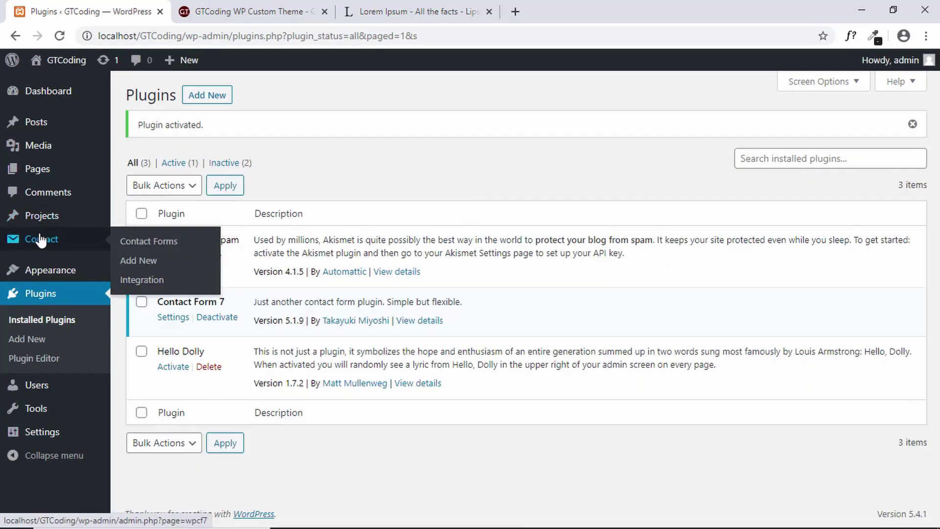
Create and save a new contact form named Main Form
left_click(141, 261)
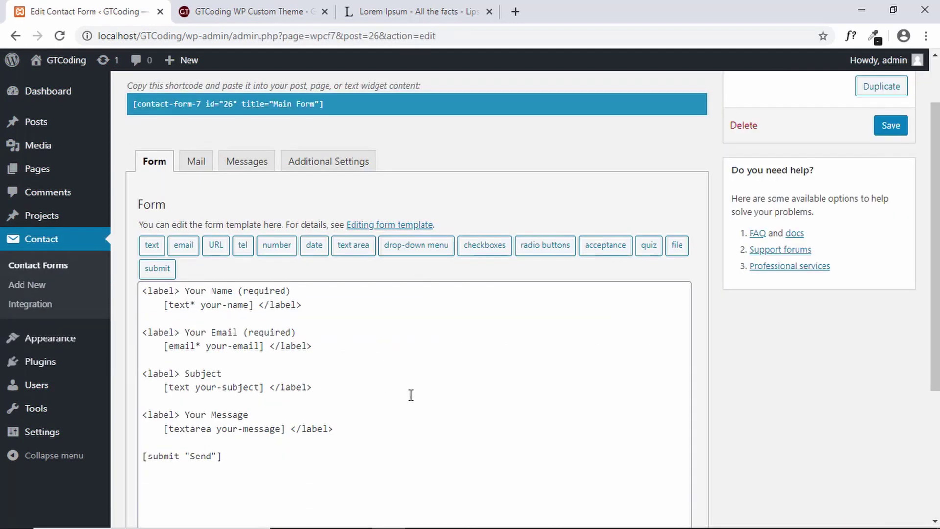
scroll(424, 415, "up", 2)
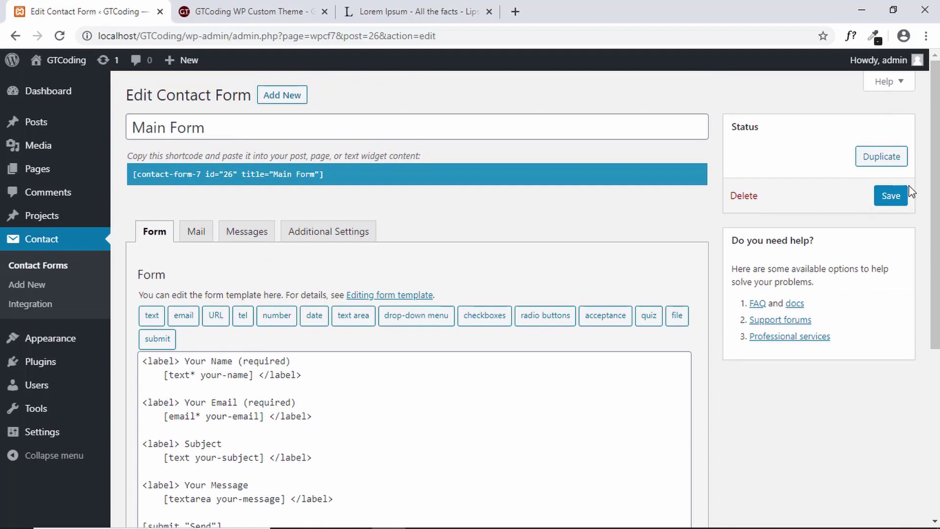
left_click(892, 197)
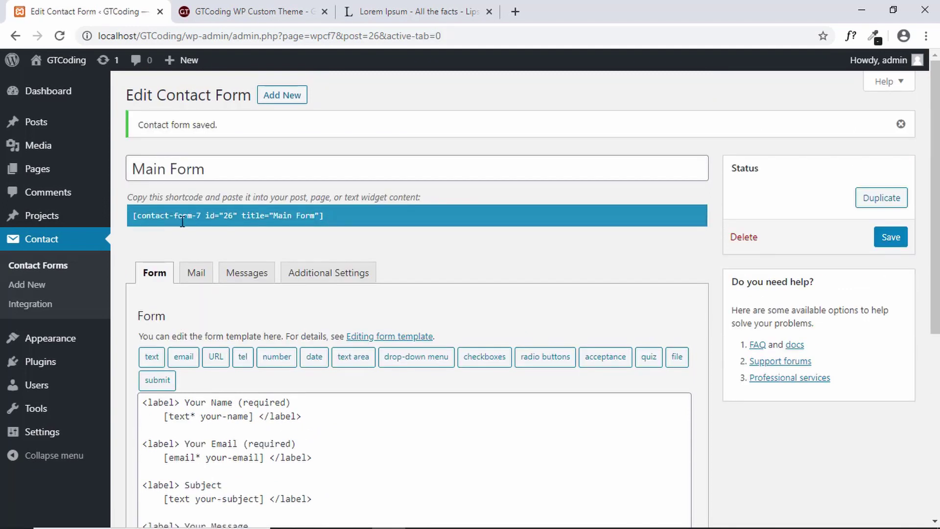
Copy the Main Form shortcode and go to the Pages list
left_click(321, 218)
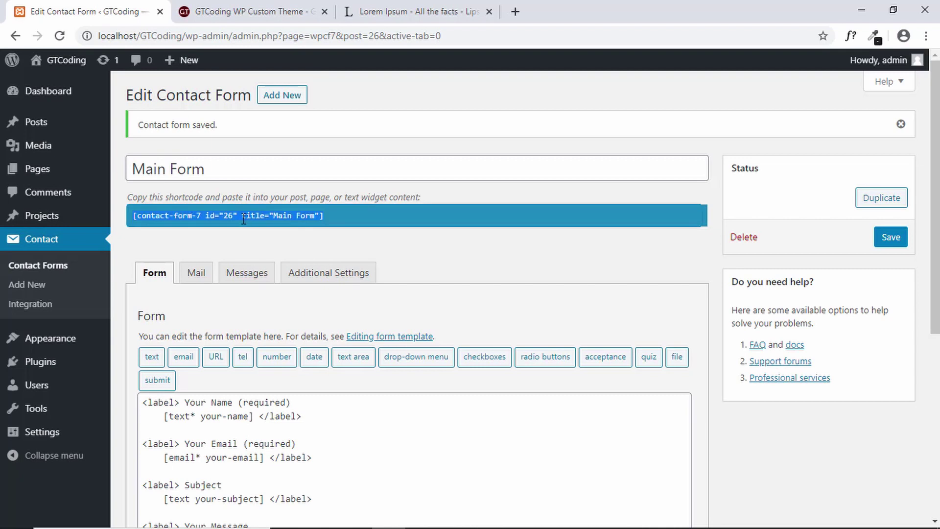
right_click(244, 219)
left_click(268, 231)
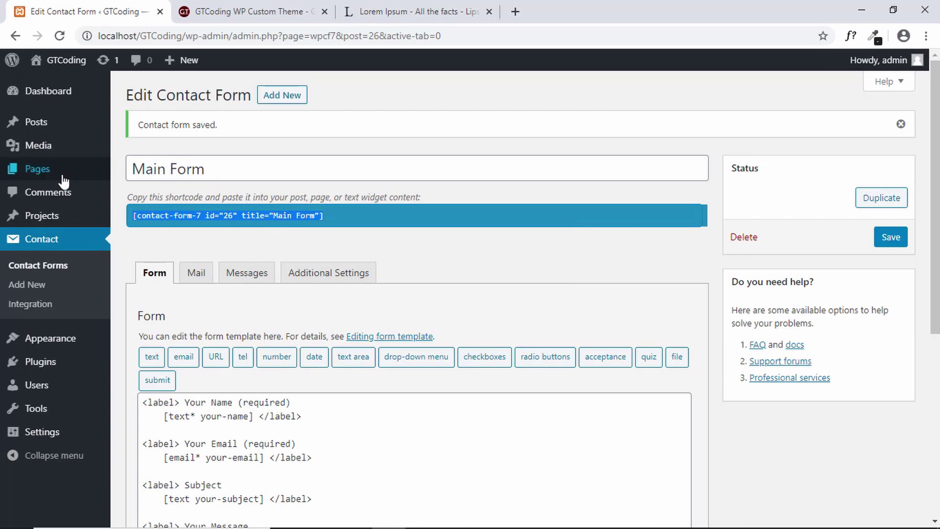
left_click(38, 174)
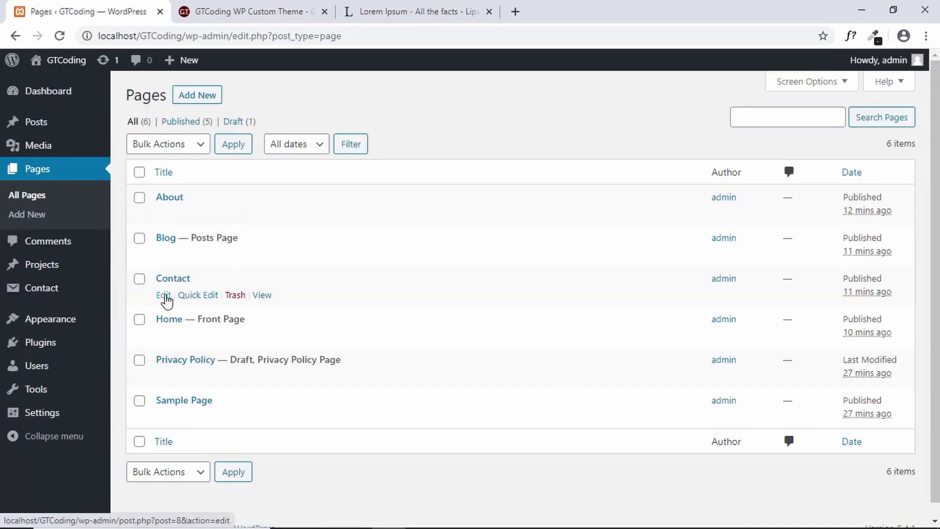
Paste the Main Form shortcode into the Contact page's empty paragraph and update the page
left_click(164, 296)
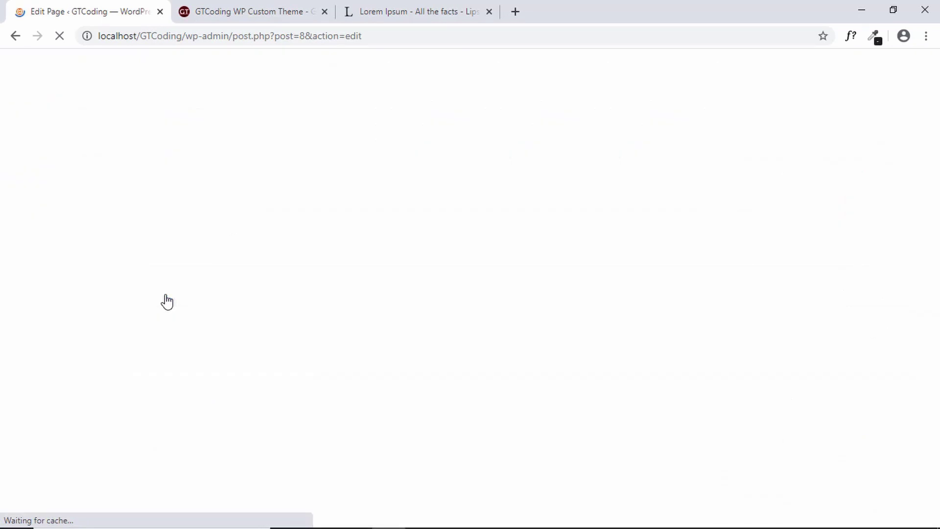
left_click(286, 230)
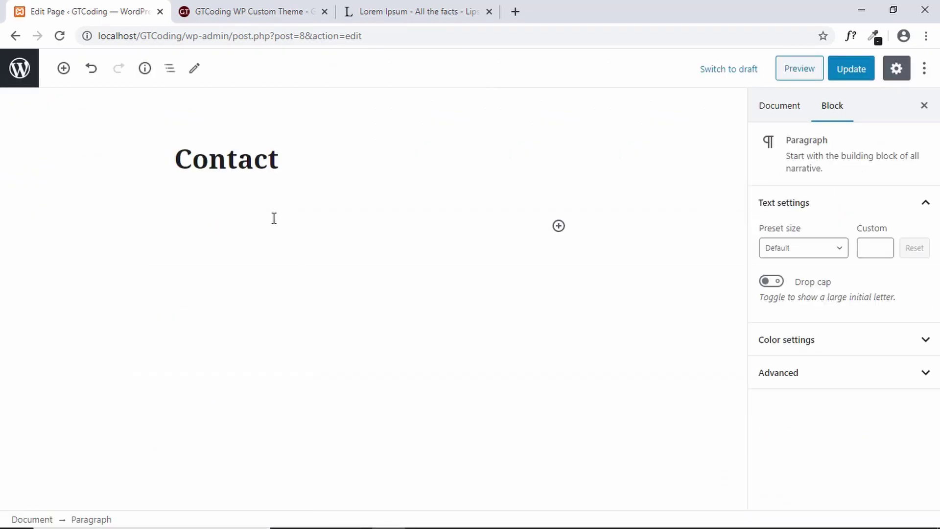
key("ctrl+v")
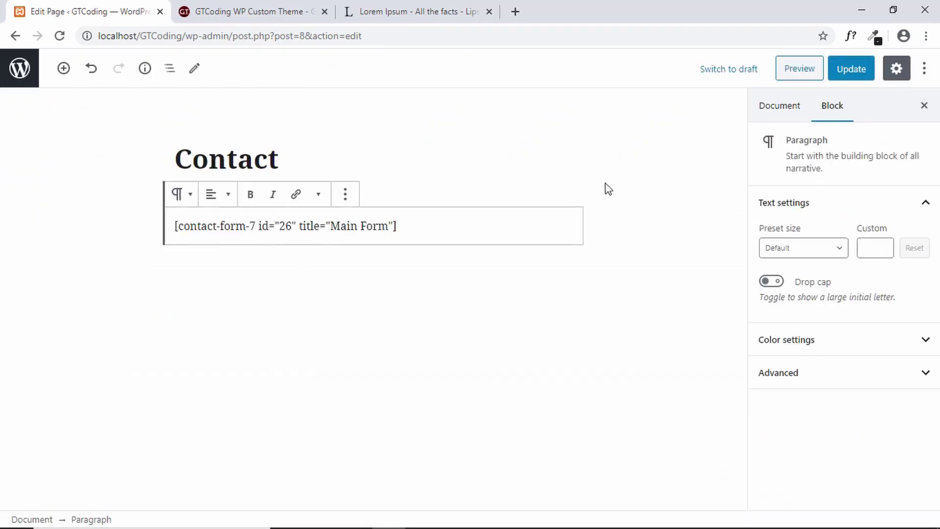
left_click(625, 190)
left_click(853, 71)
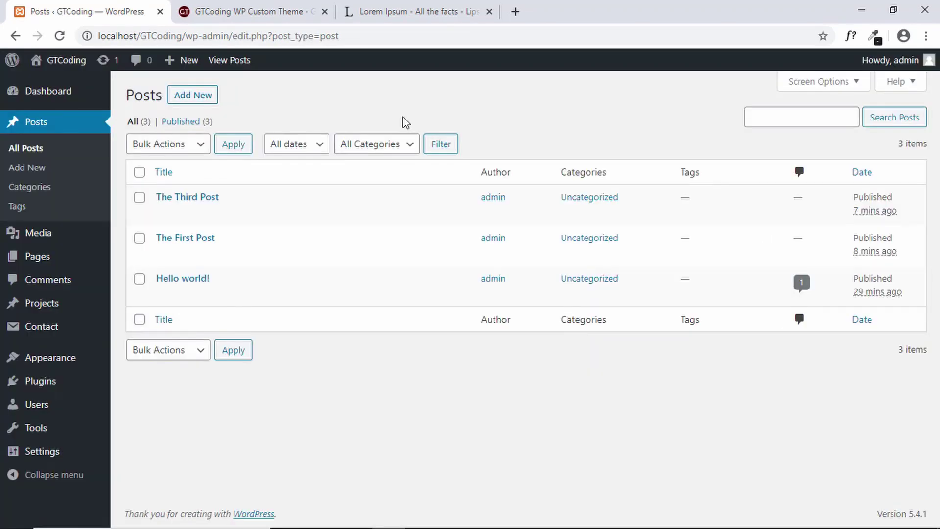
mouse_move(61, 338)
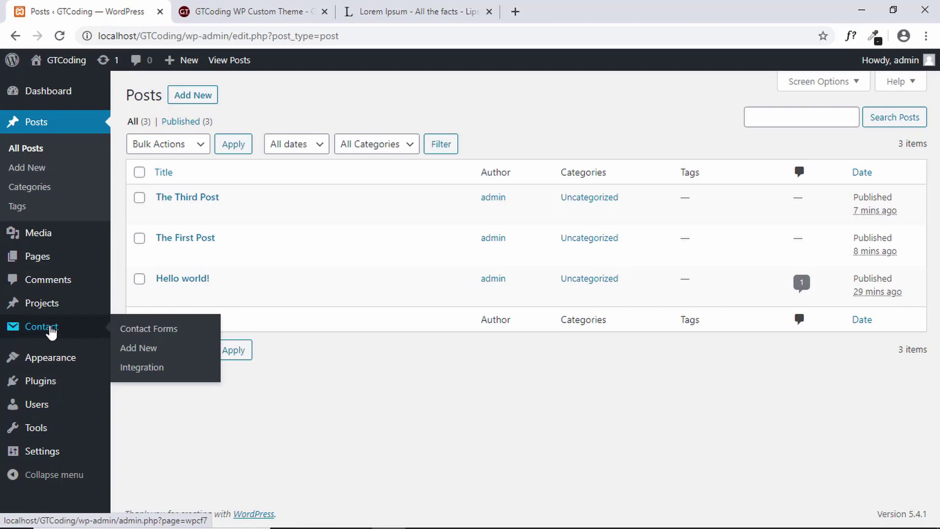
Open Main Form from the contact forms list and view its Mail settings
left_click(52, 331)
scroll(350, 282, "down", 1)
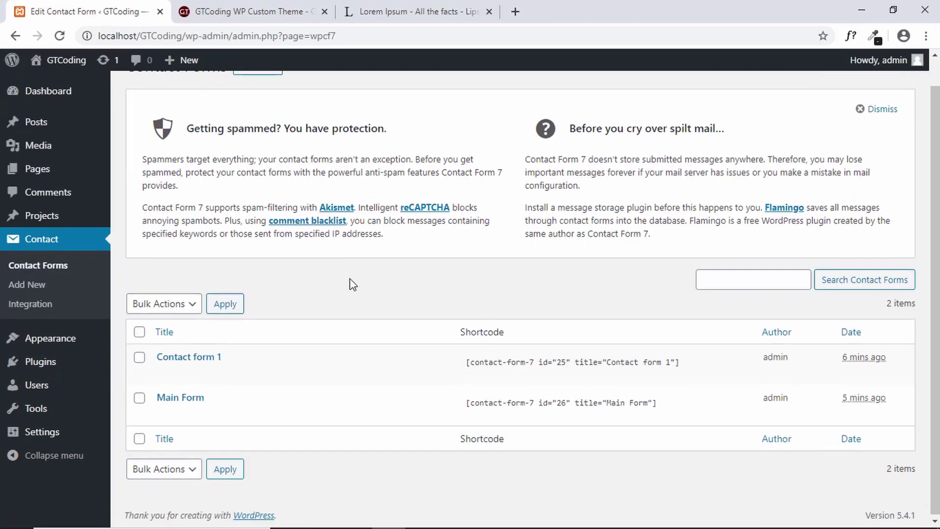
scroll(349, 284, "up", 1)
mouse_move(181, 427)
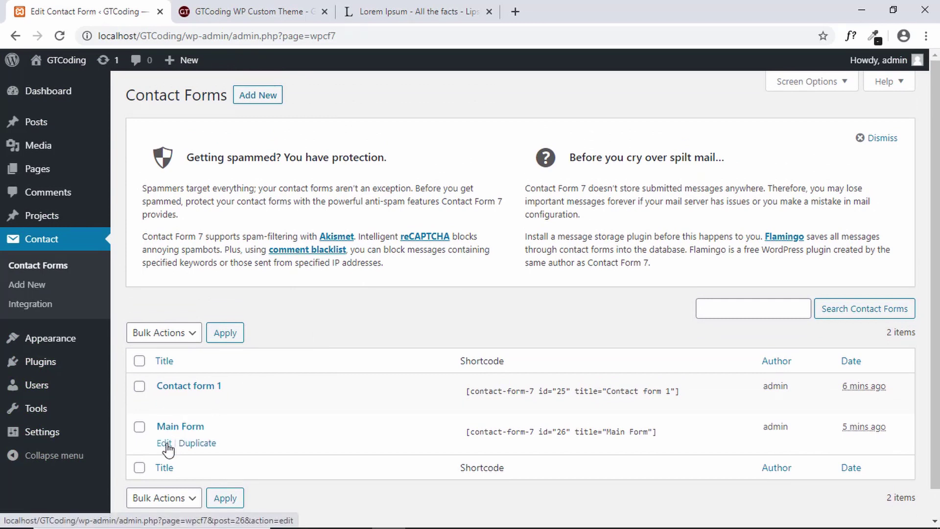
left_click(165, 444)
scroll(218, 154, "down", 2)
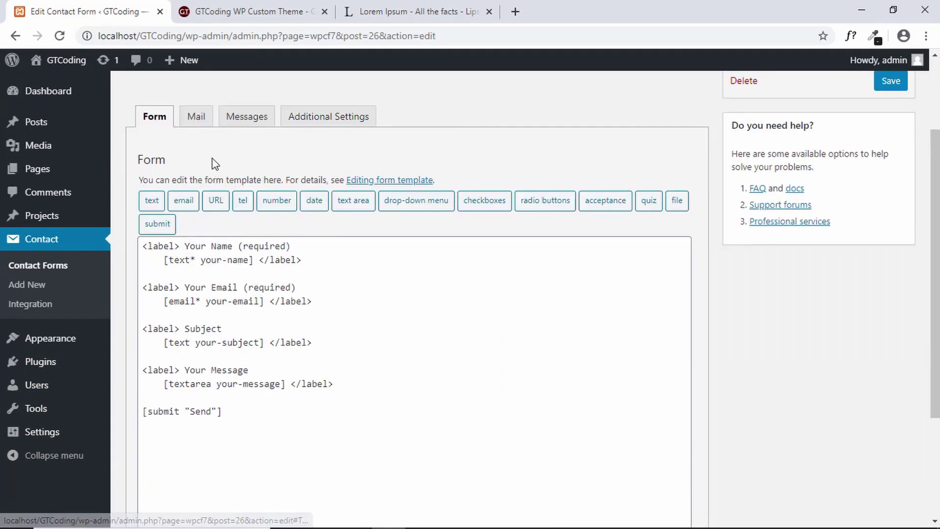
left_click(198, 123)
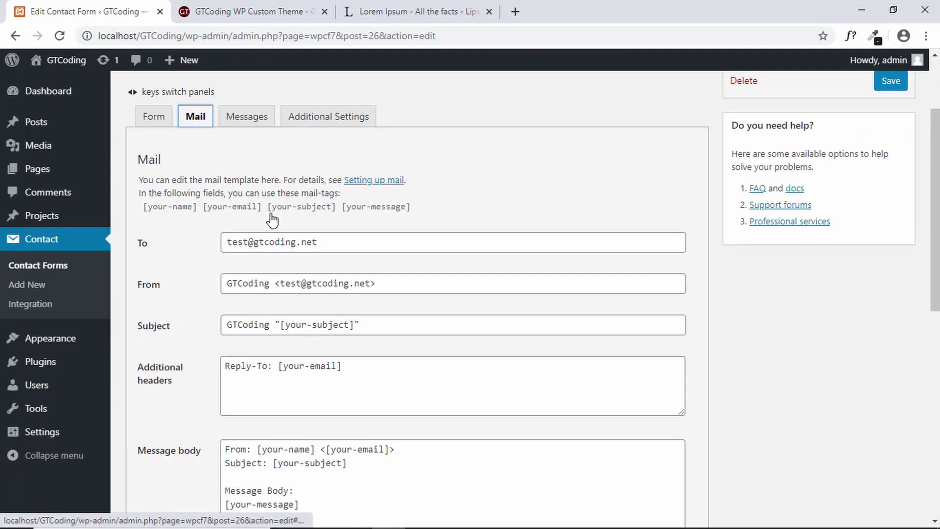
scroll(363, 251, "up", 1)
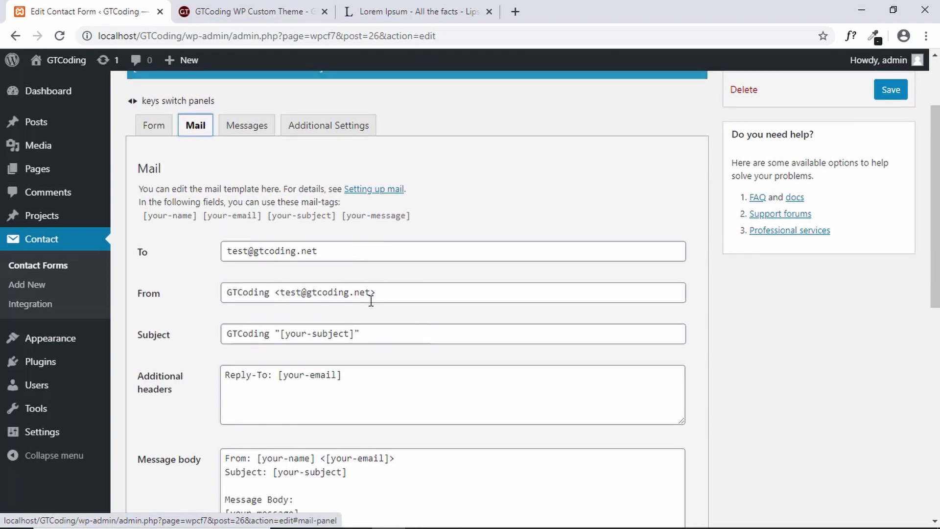
key("Right")
left_click(193, 127)
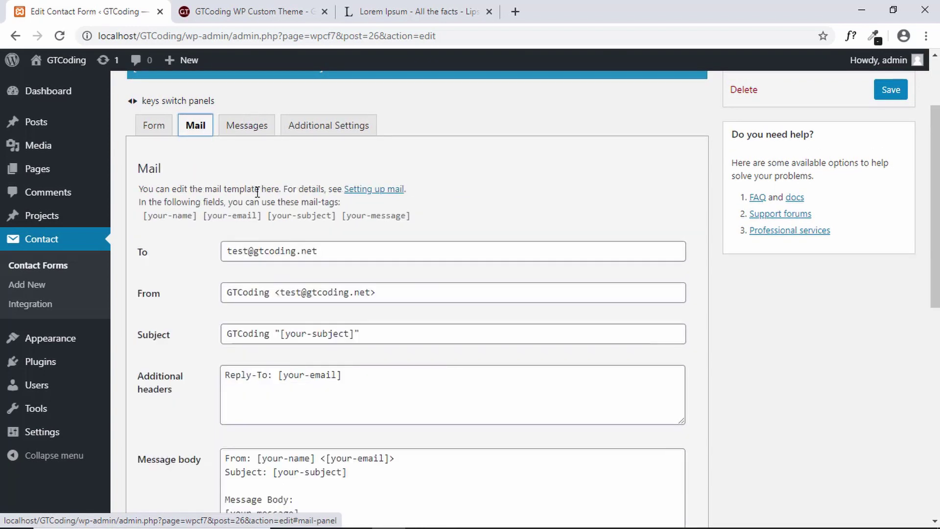
Look through the Messages and Additional Settings panels, then return to Mail
left_click(247, 132)
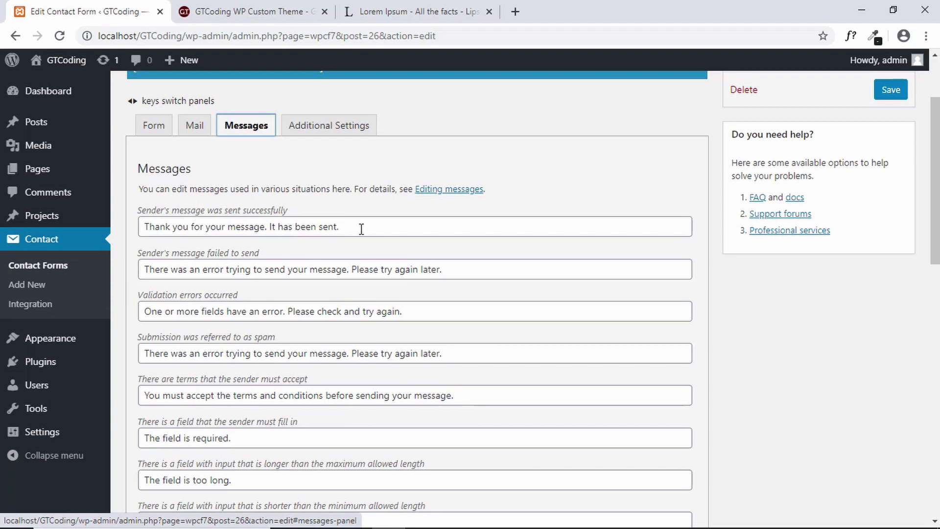
left_click_drag(362, 229, 357, 283)
scroll(357, 342, "up", 1)
scroll(357, 341, "down", 3)
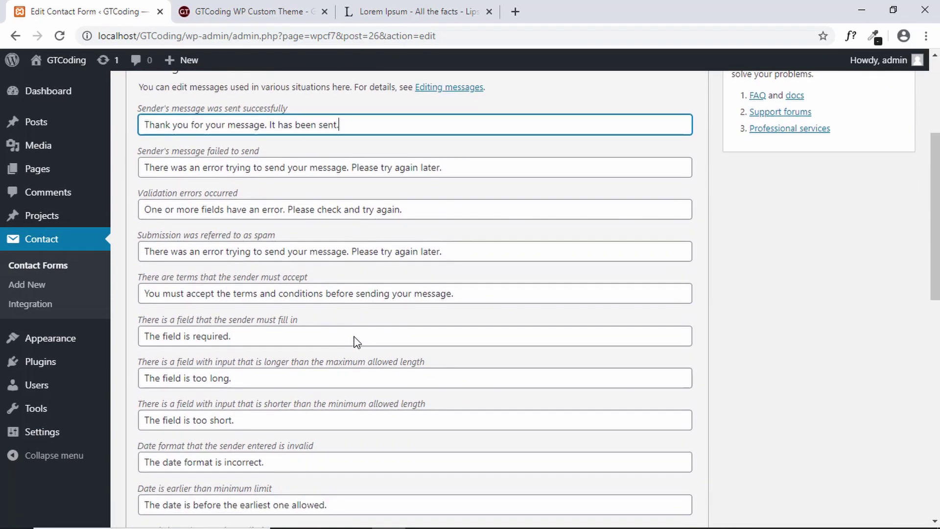
scroll(357, 342, "down", 3)
scroll(357, 340, "up", 6)
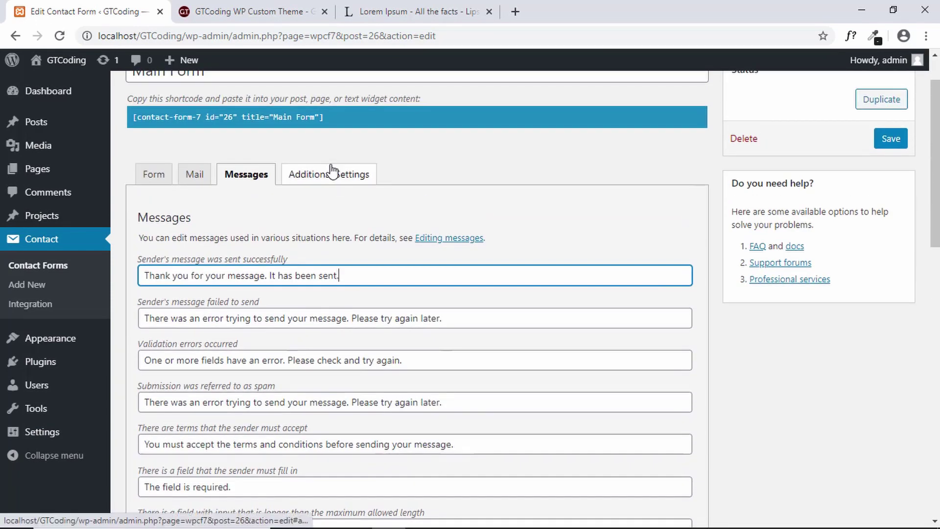
left_click(333, 172)
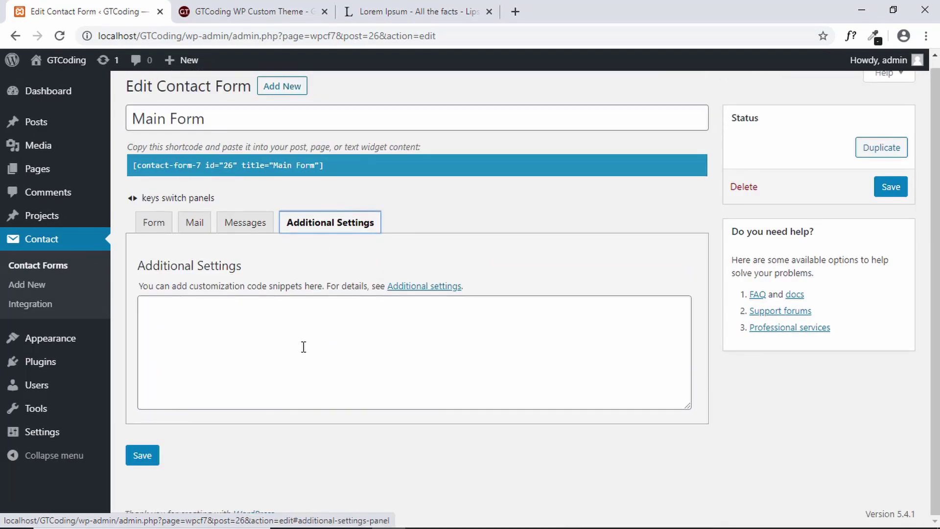
key("Left")
key("Left")
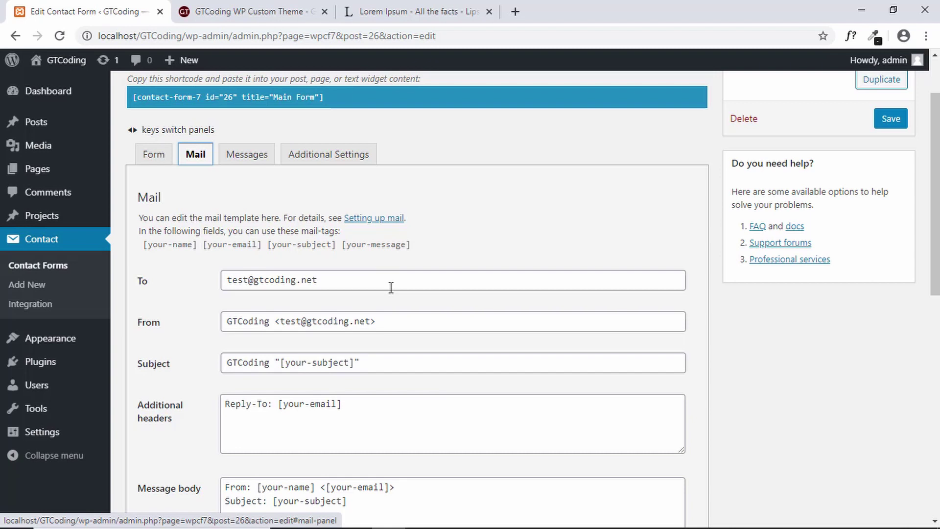
Inspect the Mail recipient address, subject and message template
double_click(438, 275)
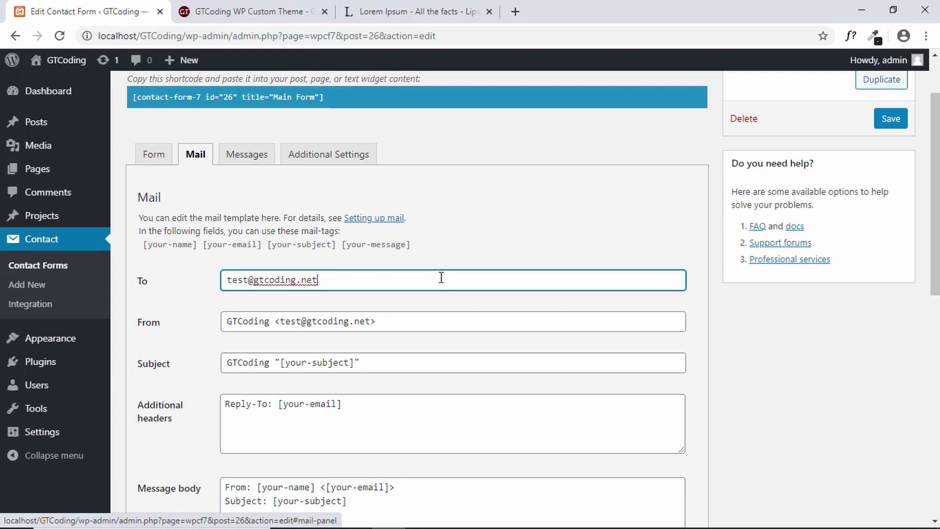
left_click(453, 246)
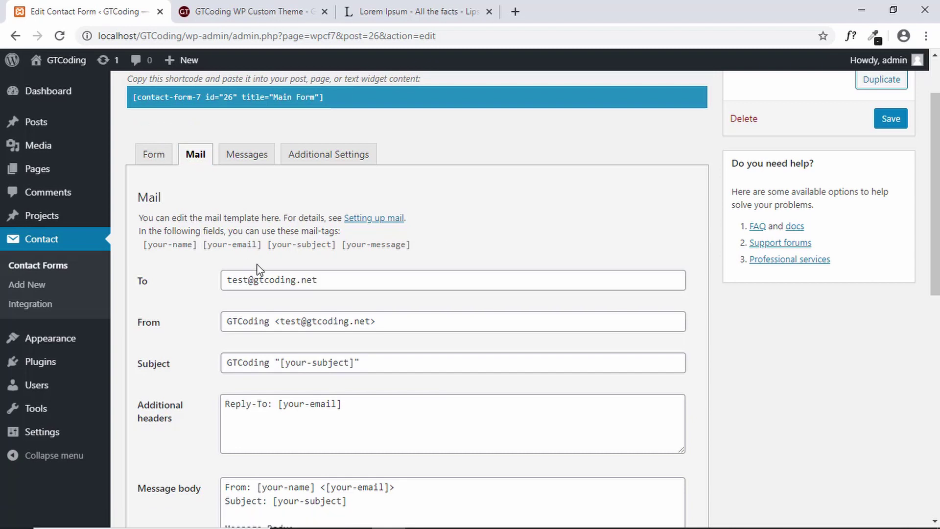
scroll(258, 269, "down", 1)
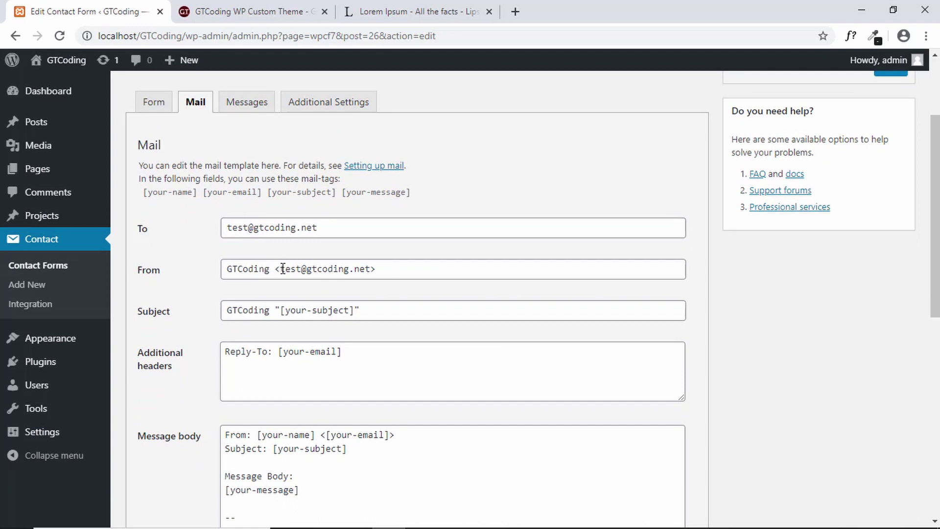
scroll(368, 241, "up", 1)
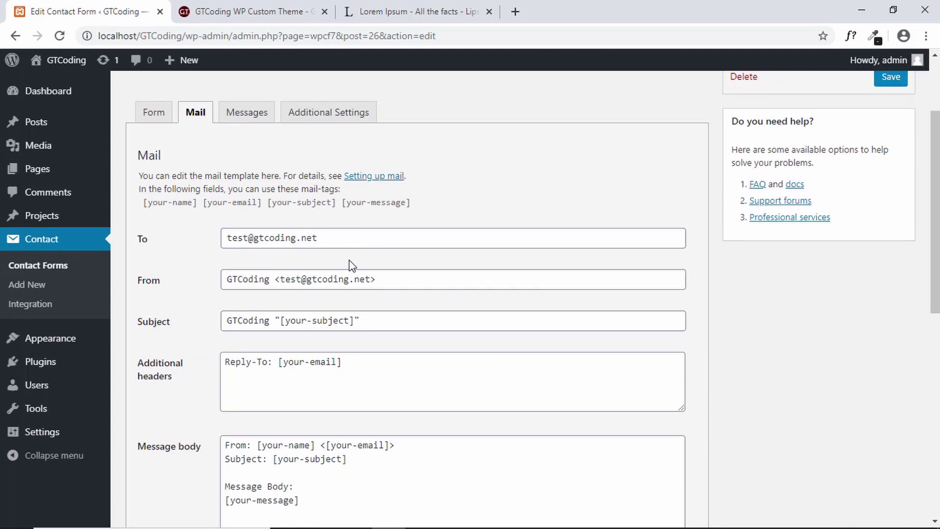
scroll(323, 268, "down", 1)
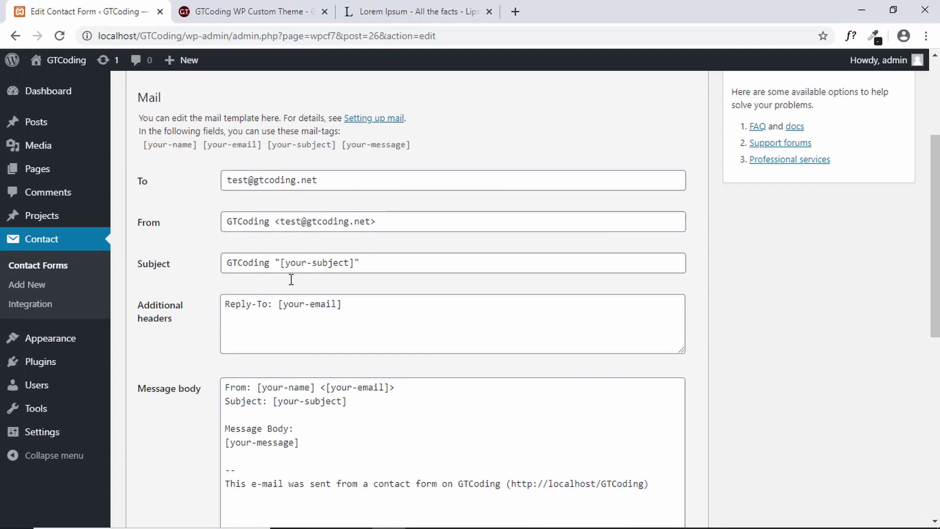
scroll(196, 287, "up", 3)
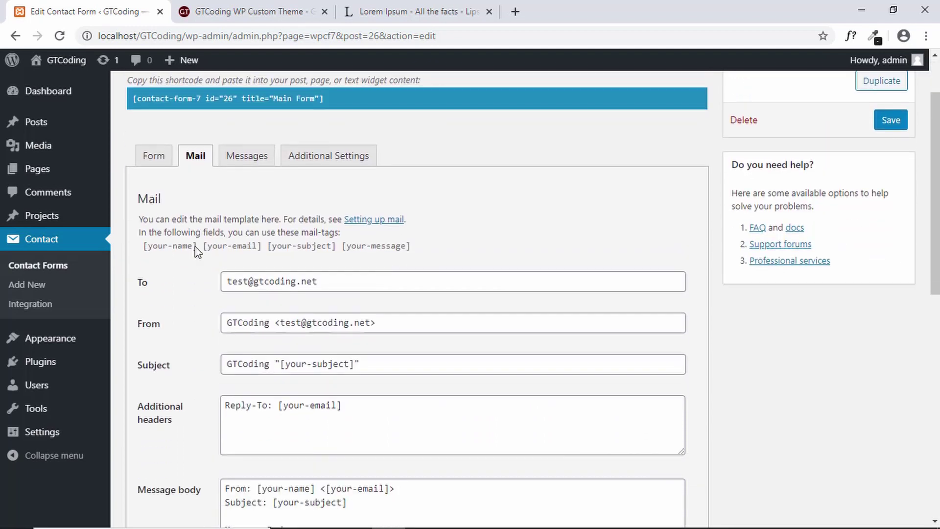
scroll(198, 252, "down", 1)
scroll(198, 252, "down", 1)
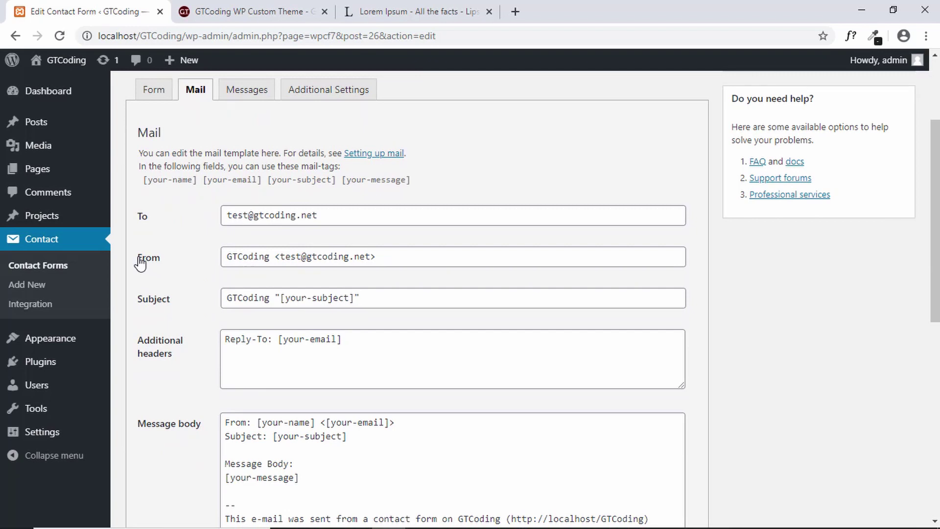
mouse_move(58, 65)
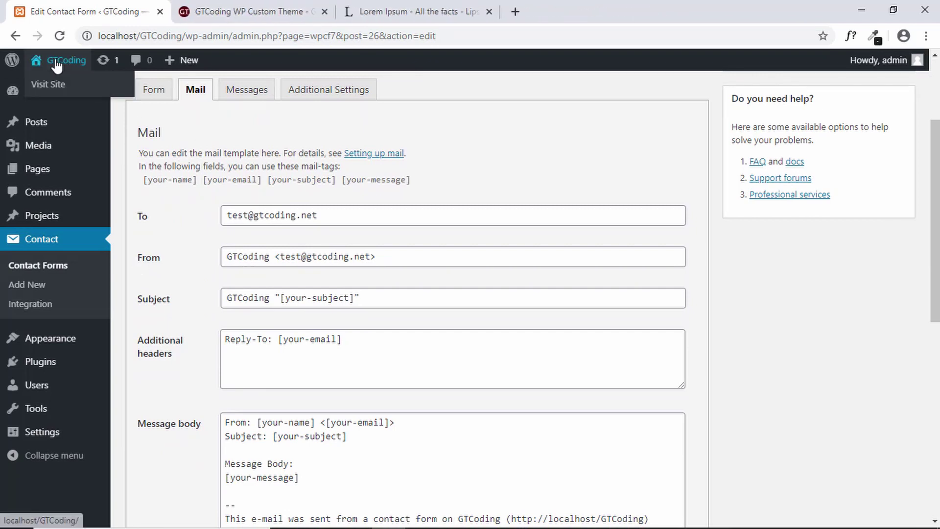
right_click(51, 87)
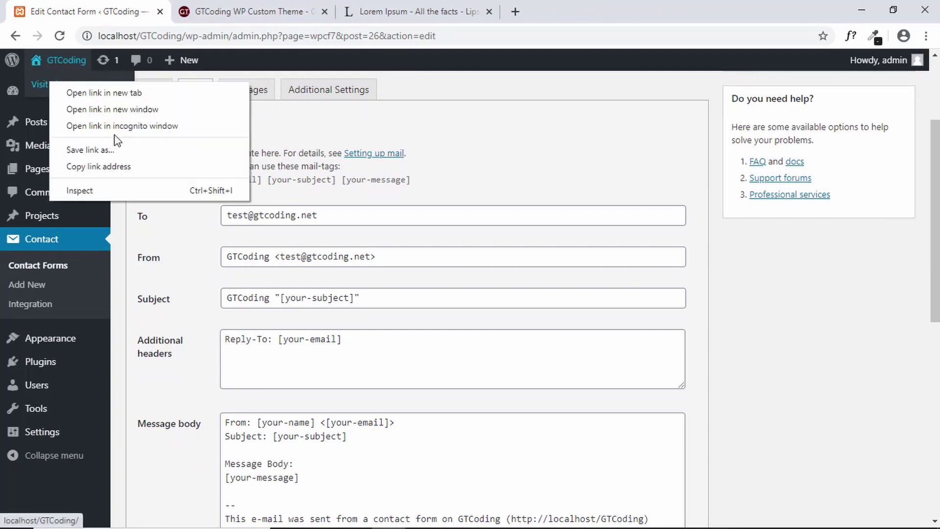
Open the live GTCoding site in an incognito window and scroll through its home page
left_click(126, 128)
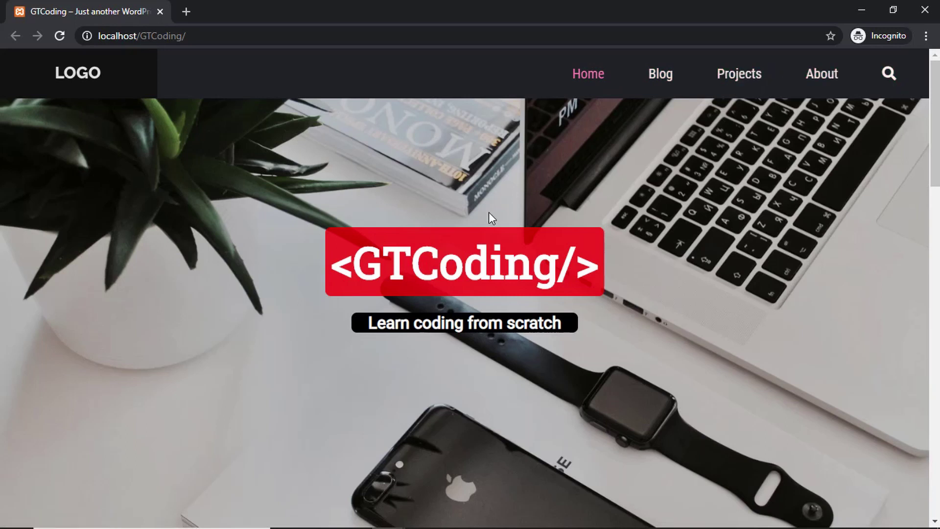
scroll(490, 215, "down", 8)
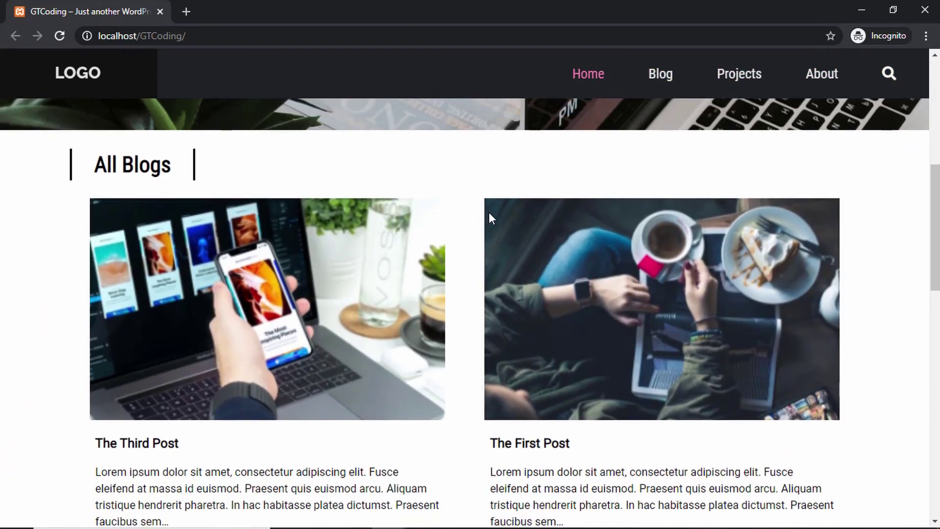
scroll(197, 159, "down", 6)
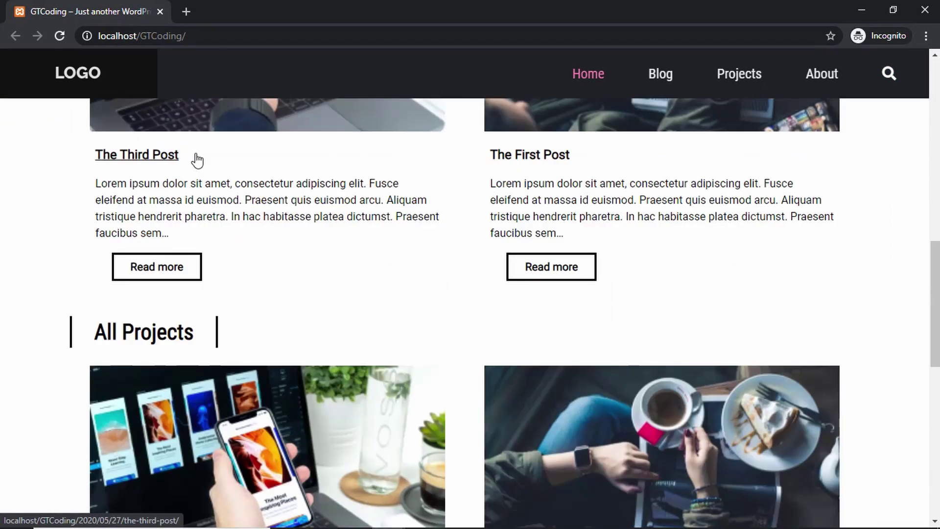
scroll(283, 168, "down", 5)
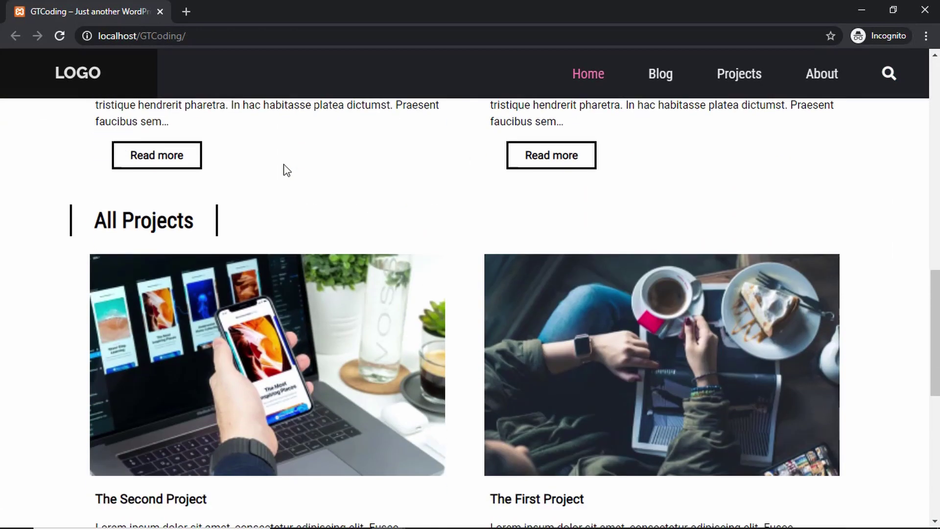
scroll(283, 170, "up", 1)
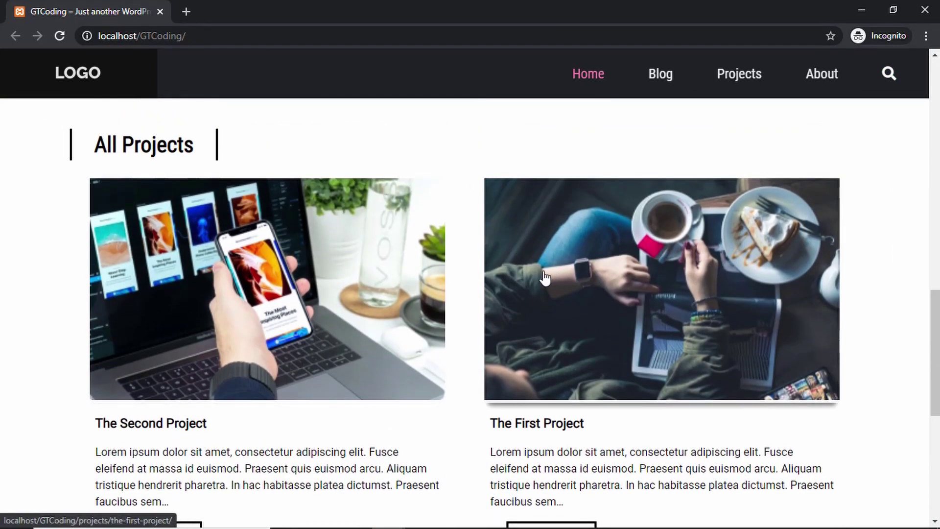
scroll(543, 276, "down", 8)
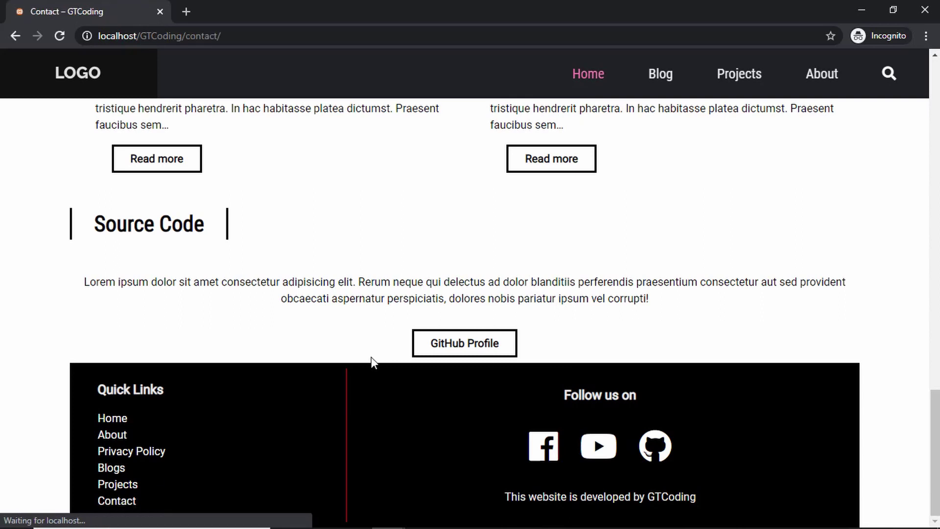
scroll(448, 315, "down", 5)
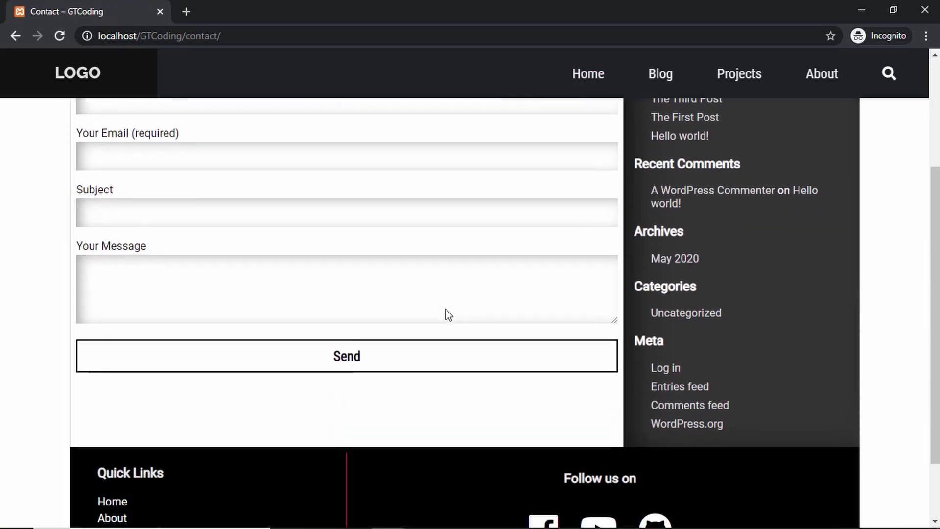
scroll(448, 315, "up", 4)
scroll(448, 314, "up", 1)
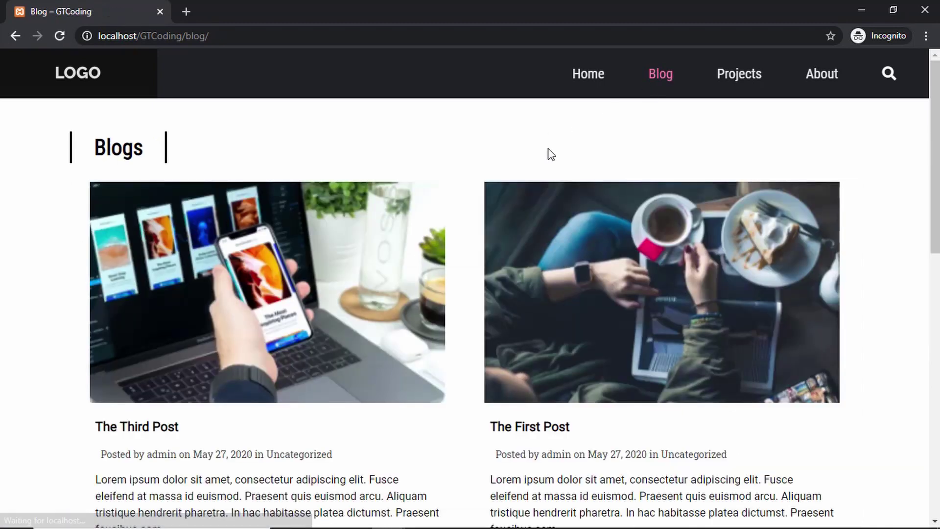
Browse the live Projects page and view The First Project
scroll(543, 186, "down", 9)
scroll(535, 212, "down", 4)
scroll(535, 212, "up", 13)
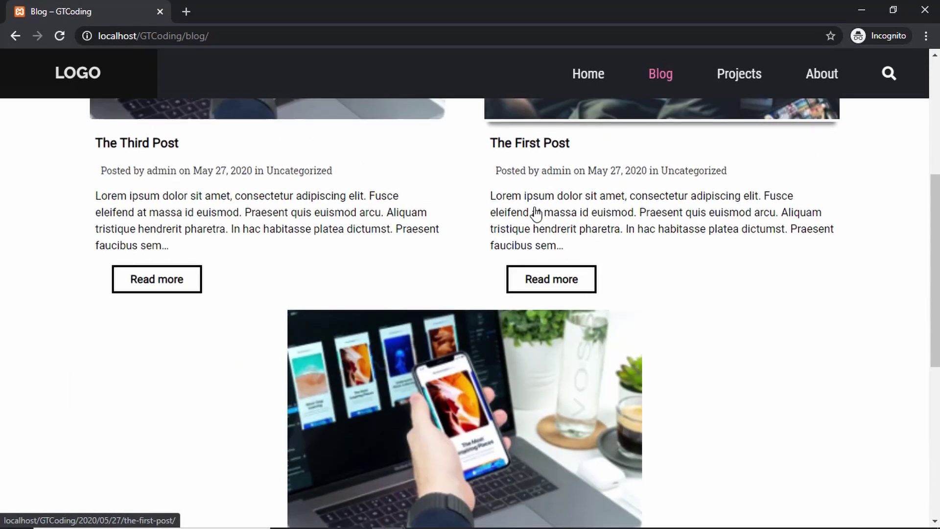
left_click(758, 84)
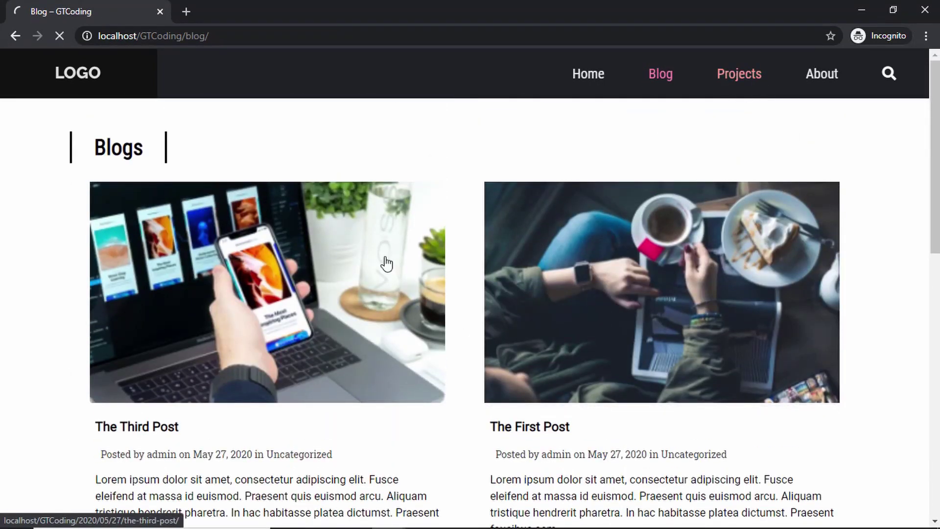
scroll(385, 263, "down", 5)
scroll(386, 263, "up", 5)
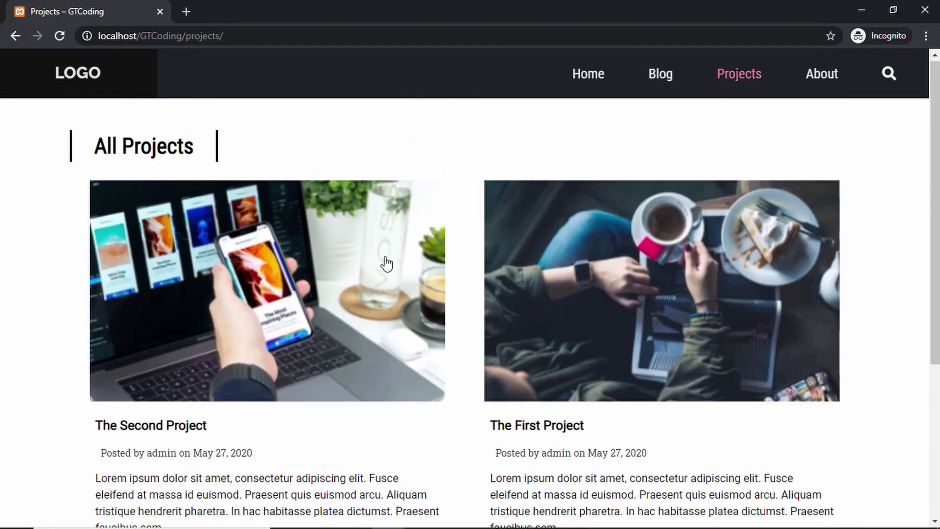
left_click(629, 254)
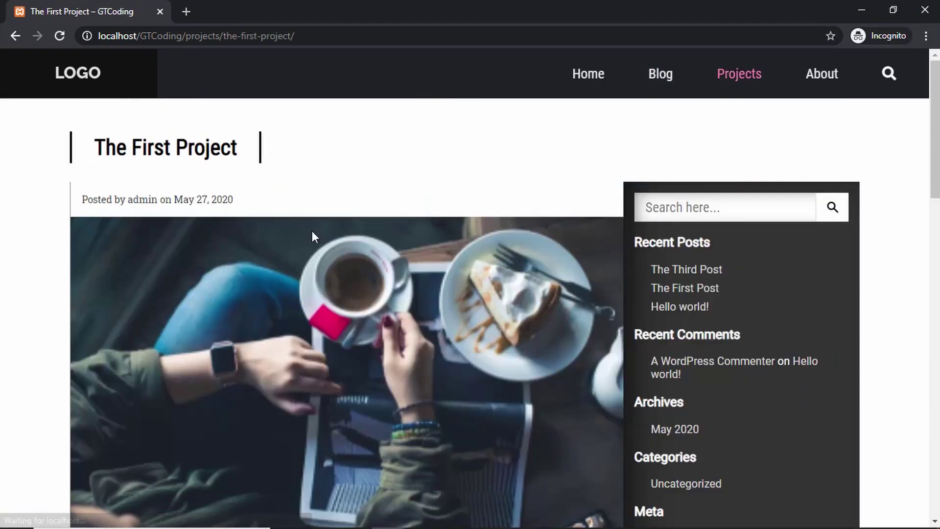
scroll(314, 235, "down", 15)
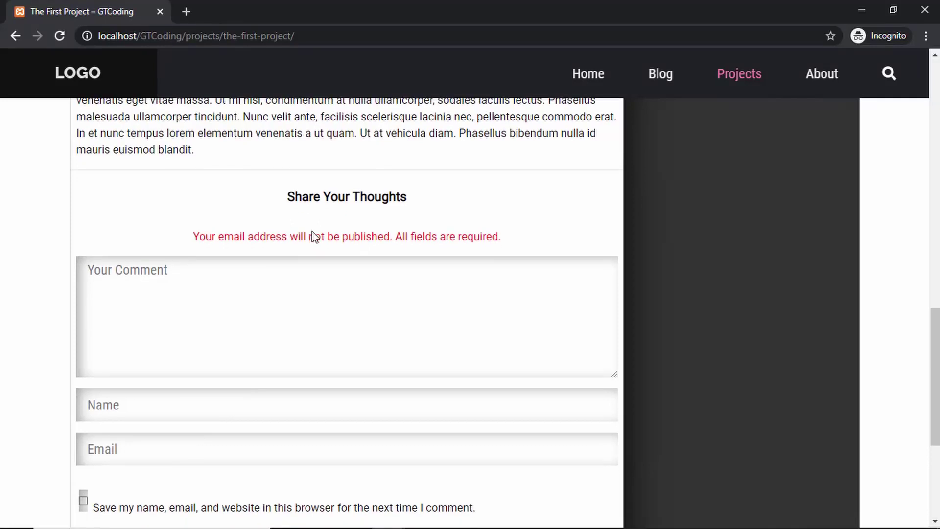
scroll(313, 236, "down", 4)
scroll(315, 237, "up", 20)
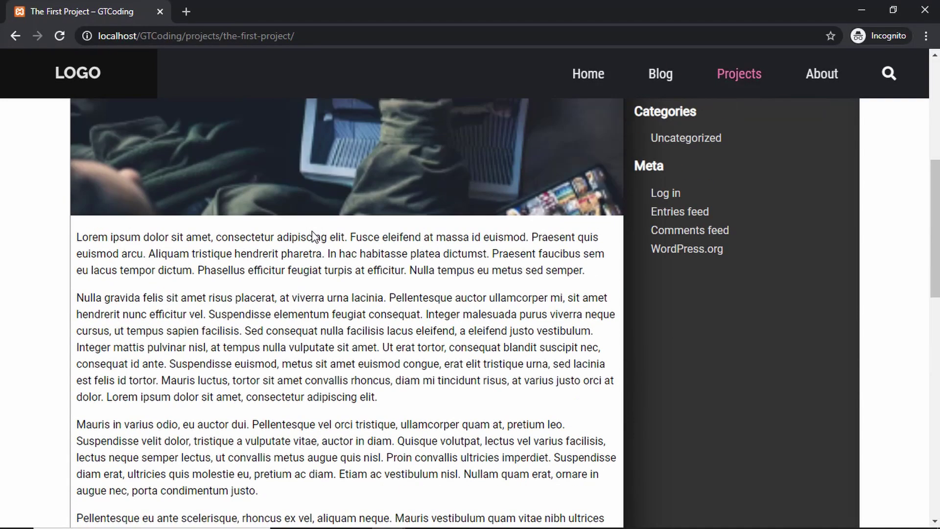
Read The Third Post from the Blog page, then switch back to the admin window
left_click(651, 76)
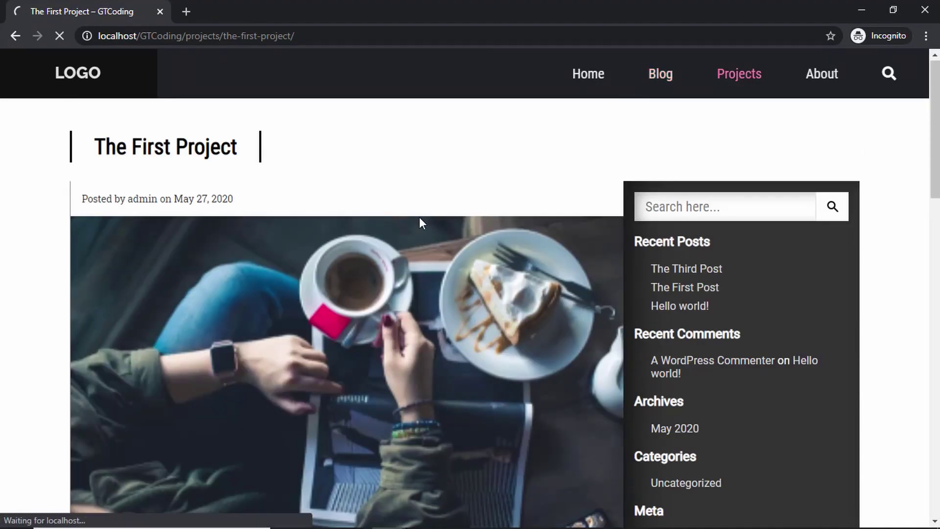
left_click(266, 297)
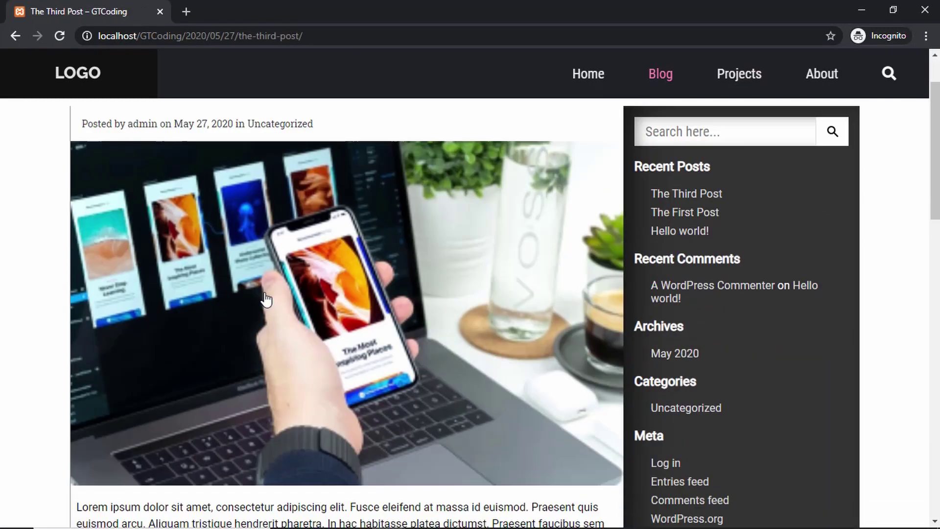
scroll(266, 299, "down", 10)
scroll(266, 298, "up", 10)
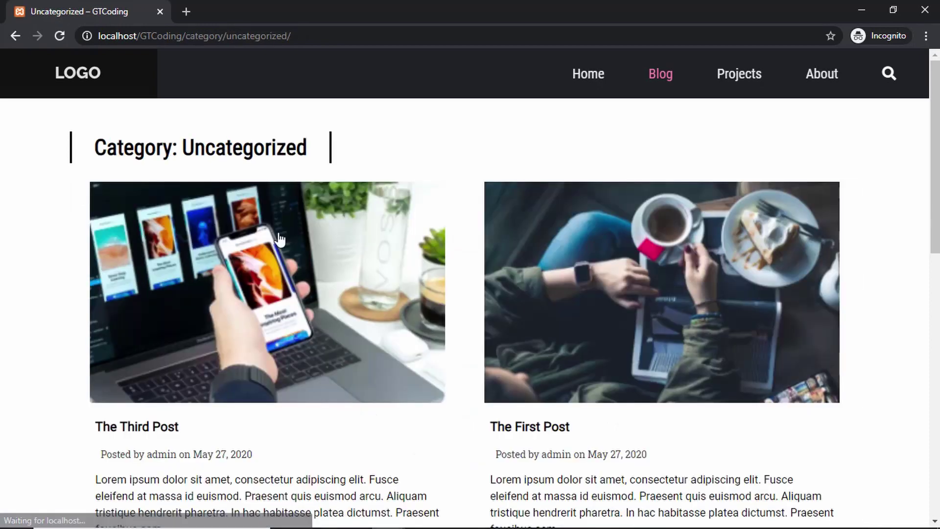
scroll(289, 299, "down", 13)
scroll(293, 298, "up", 13)
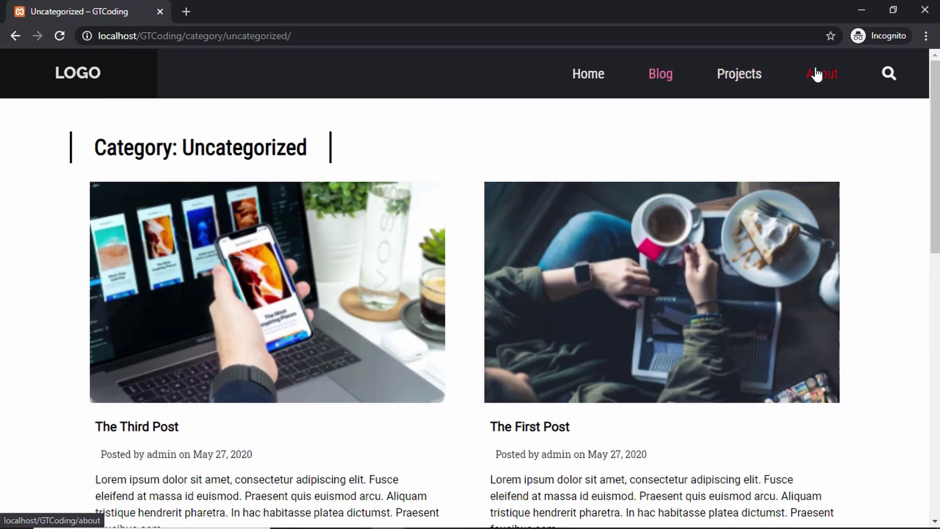
scroll(407, 284, "down", 6)
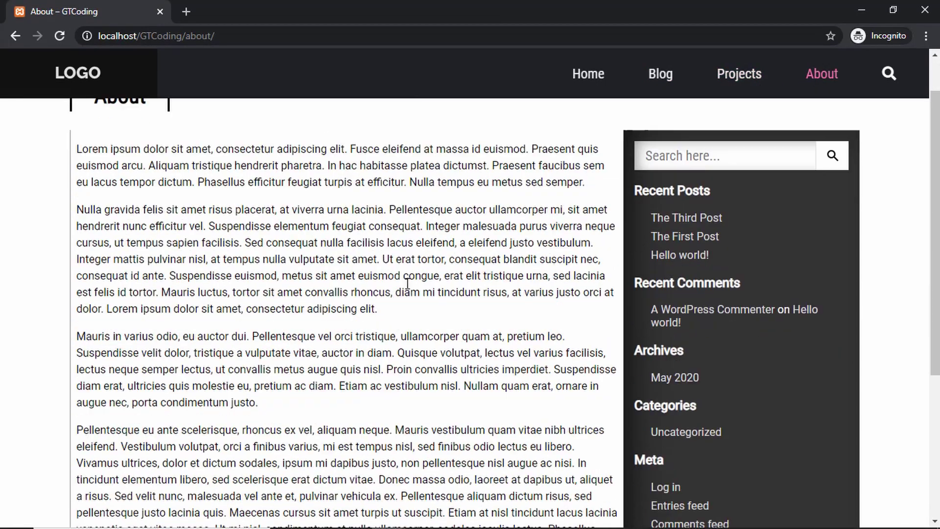
scroll(407, 284, "up", 6)
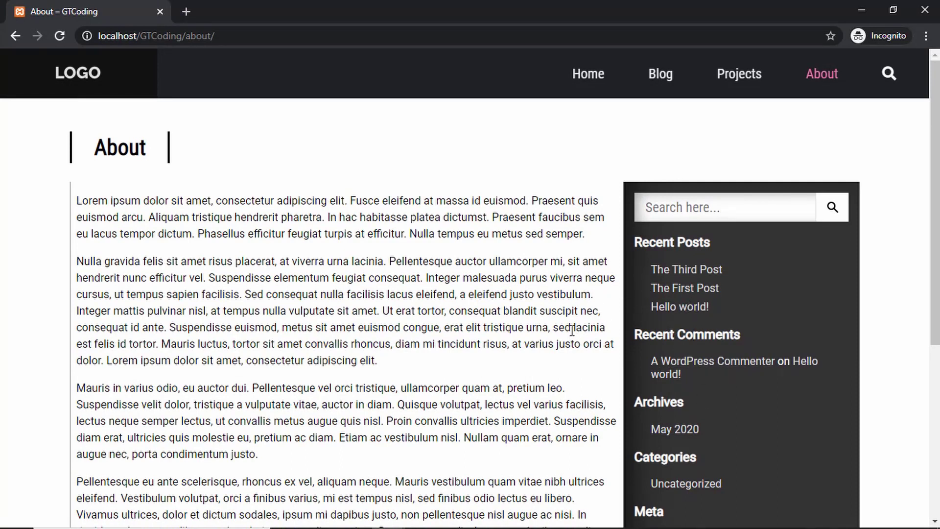
key("alt+Tab")
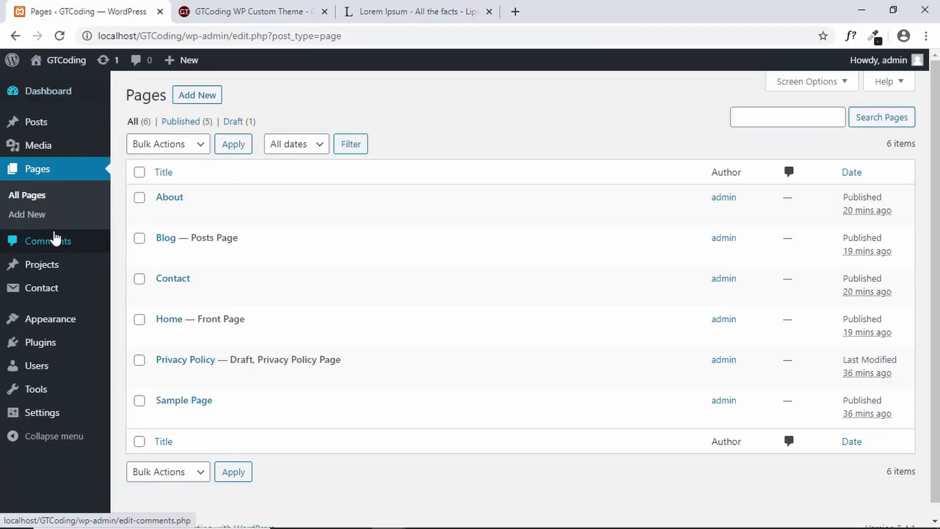
Compare the Main Sidebar on the Widgets screen with the live About page's sidebar
mouse_move(54, 325)
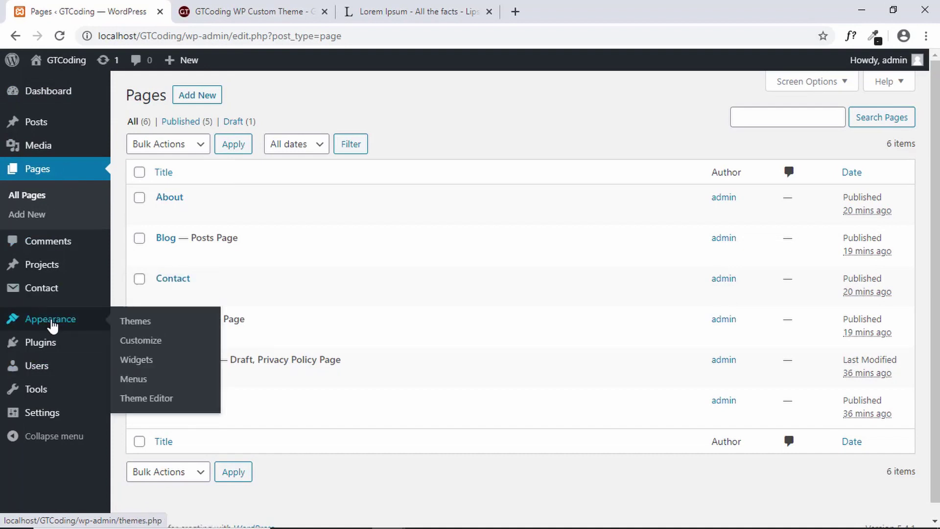
left_click(135, 360)
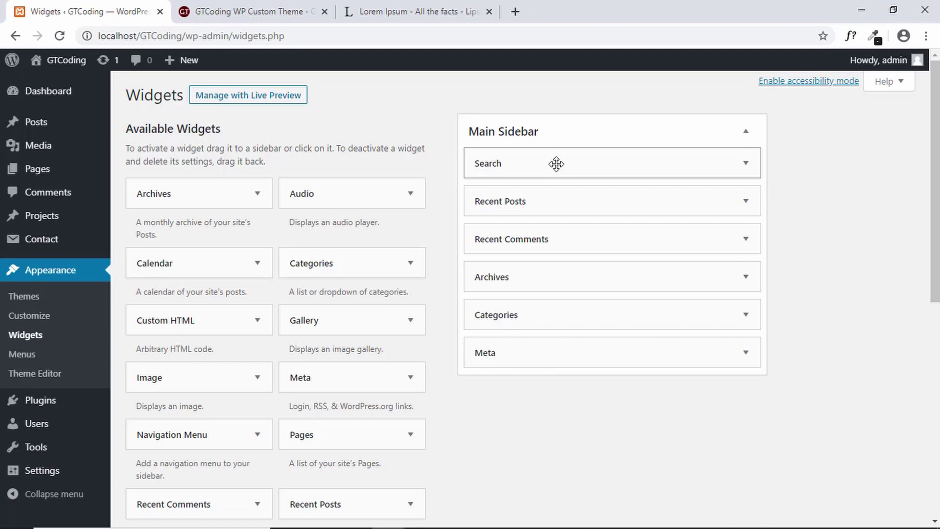
key("alt+Tab")
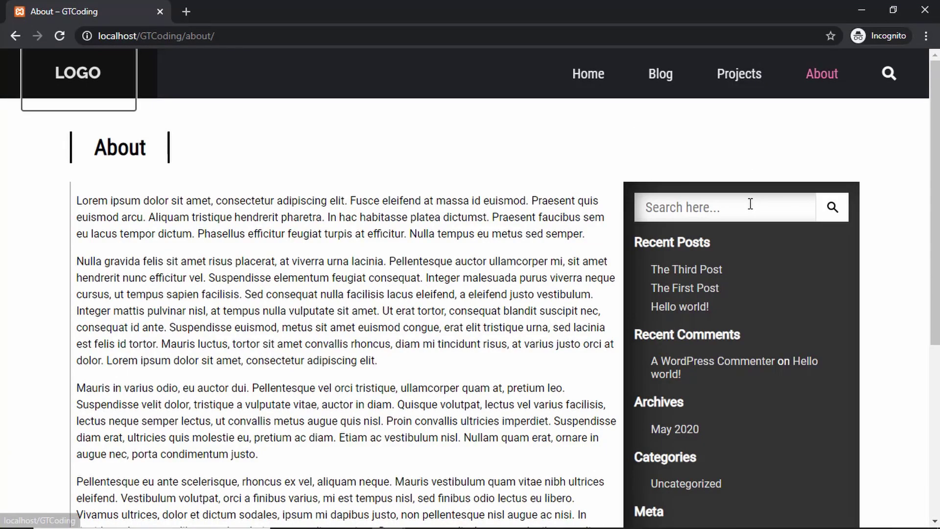
key("alt+Tab")
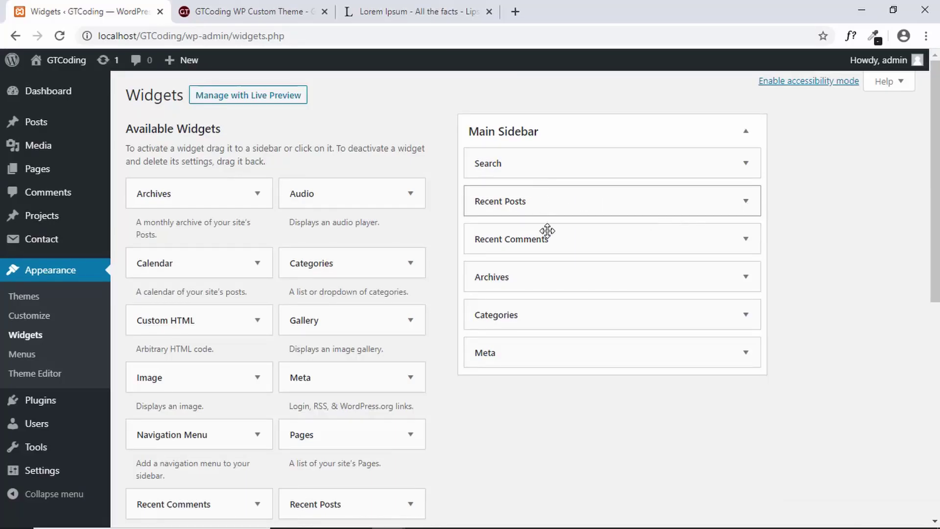
key("alt+Tab")
key("alt+Tab")
scroll(522, 235, "down", 1)
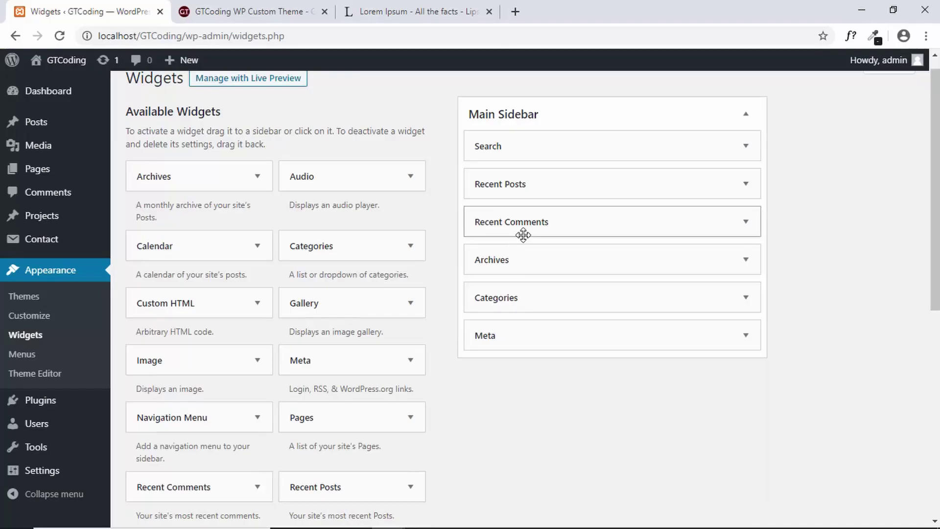
mouse_move(575, 225)
left_mouse_down()
mouse_move(573, 174)
mouse_move(574, 219)
left_mouse_up()
key("alt+Tab")
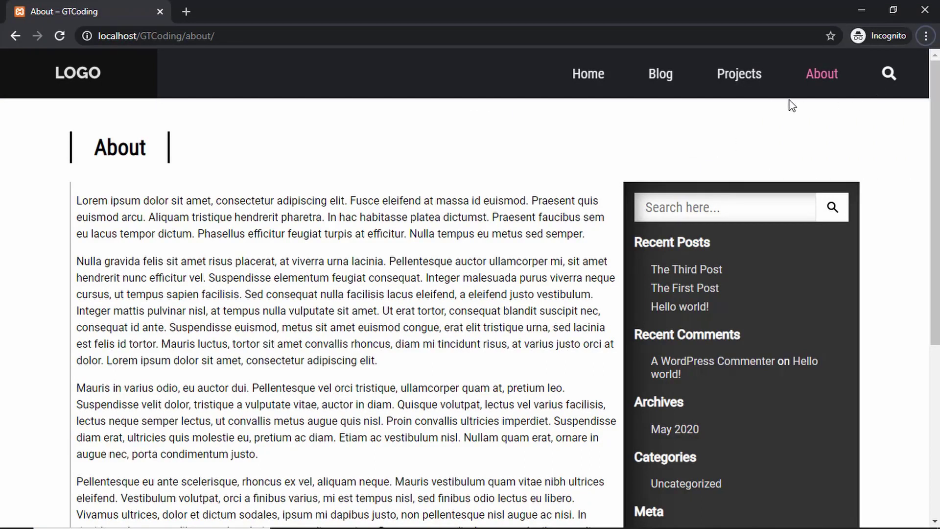
Search the site for 'first post' and review the results showing The First Post
left_click(889, 75)
type("fi")
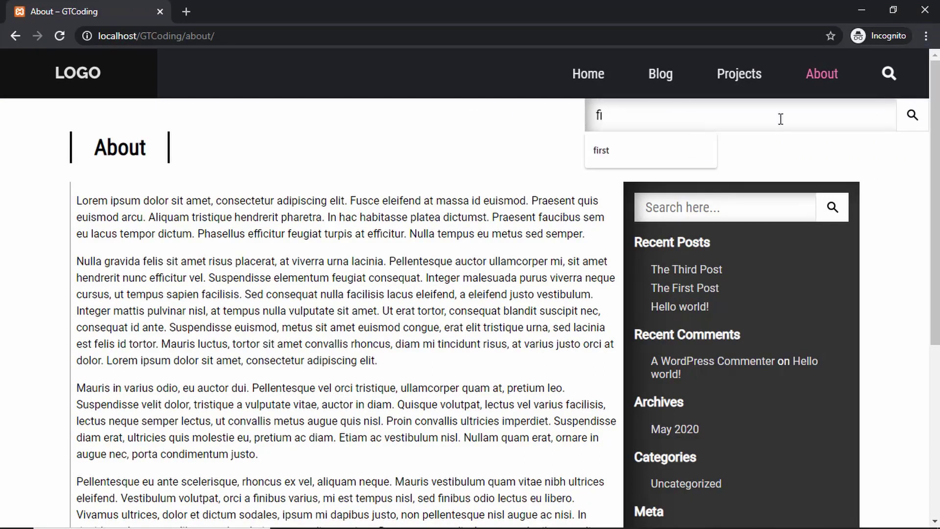
type("rst ")
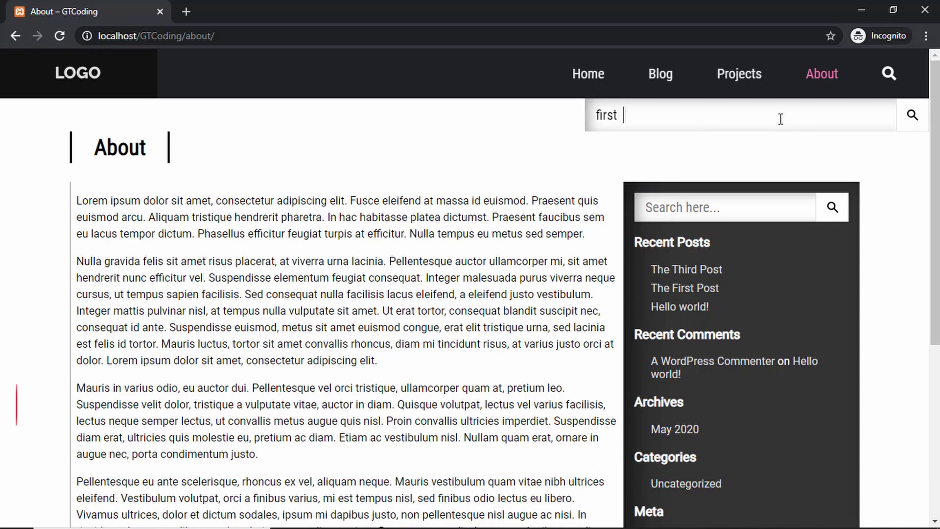
type("post")
key("Return")
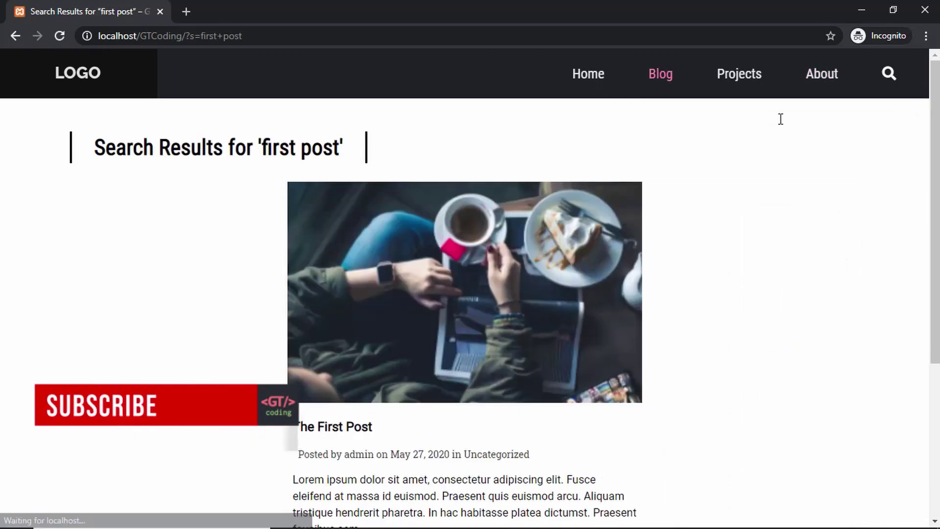
scroll(505, 241, "down", 4)
scroll(504, 241, "up", 4)
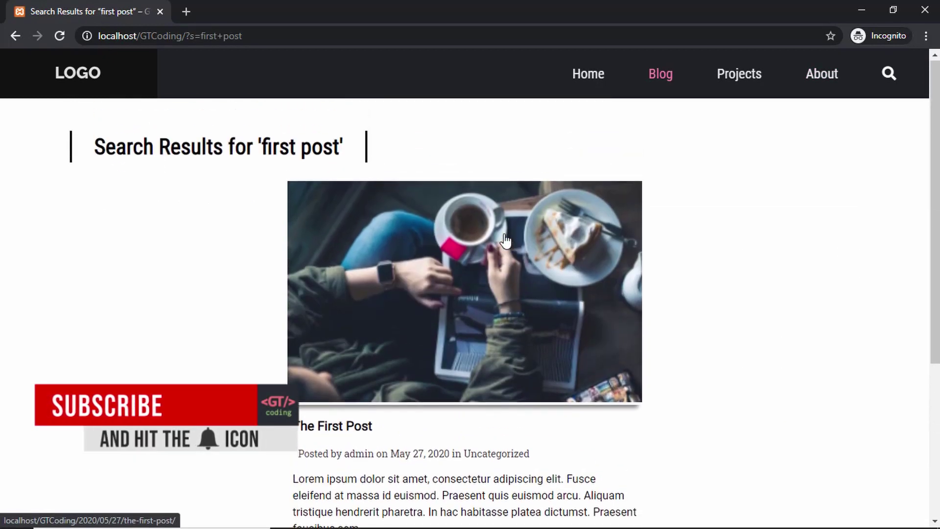
Return to the GTCoding home page and look over its All Blogs and All Projects sections
key("alt+Left")
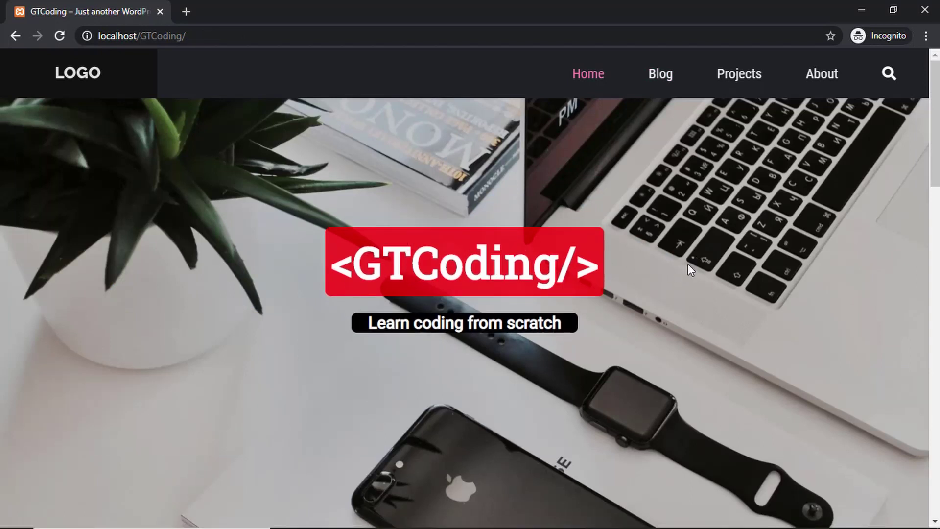
scroll(689, 262, "down", 10)
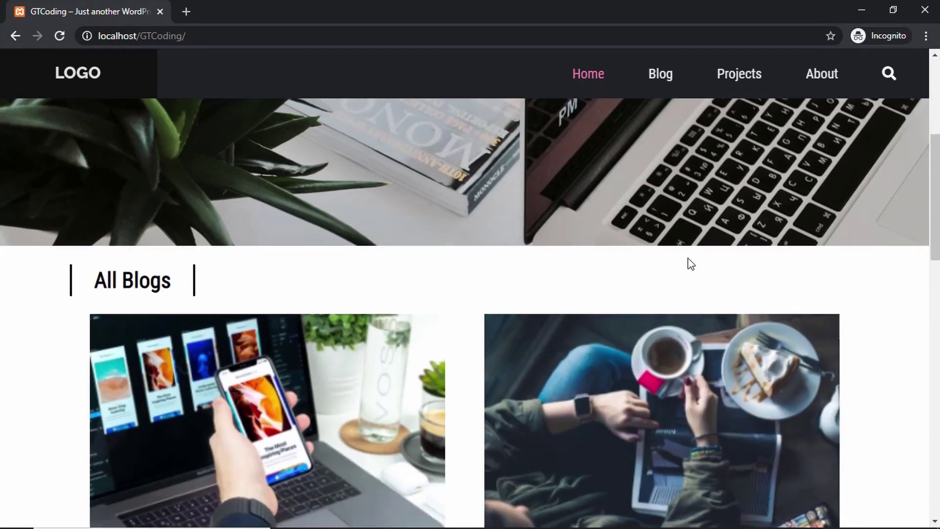
scroll(689, 263, "down", 9)
scroll(689, 263, "up", 12)
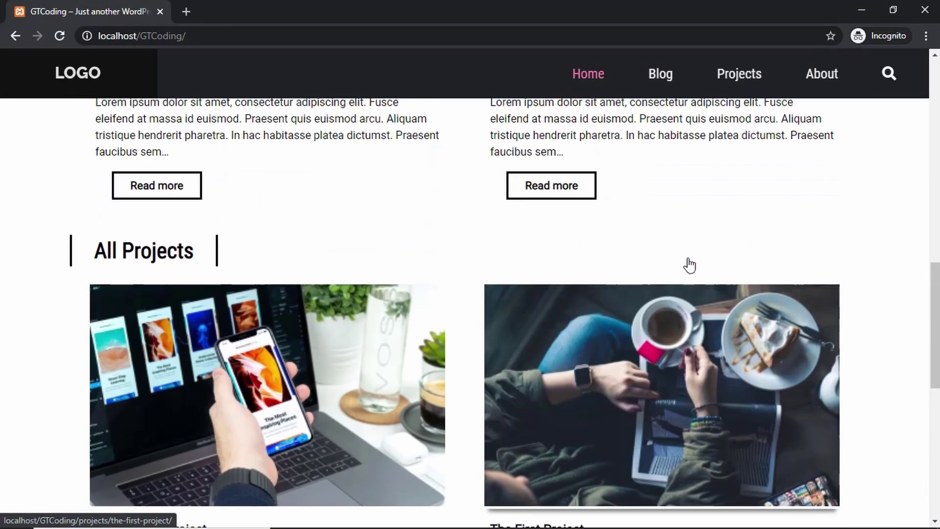
scroll(689, 265, "up", 8)
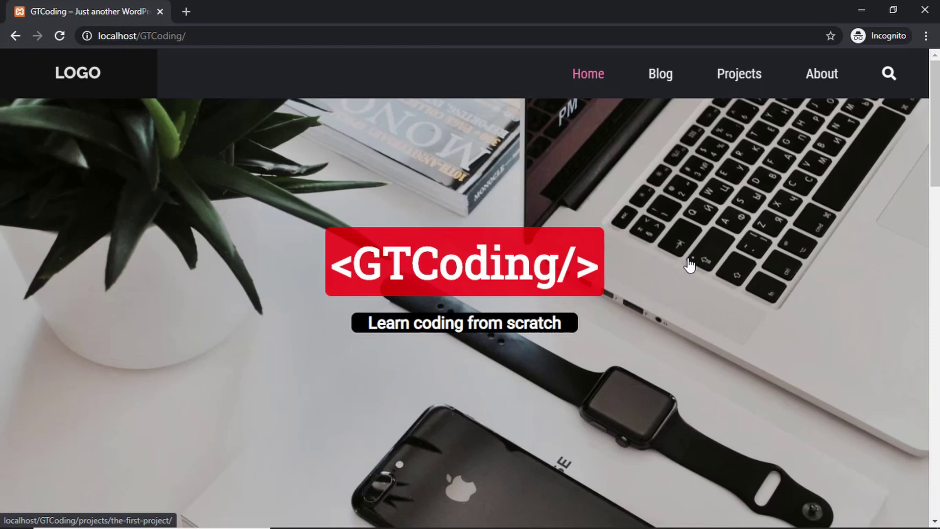